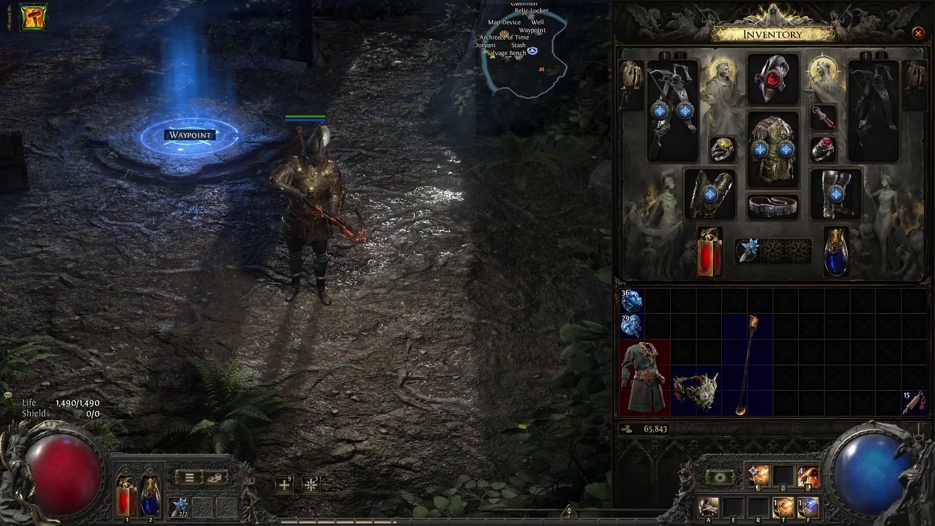
Switch to the browser and review the features and install instructions in the GFNPoEPriceCheck README.
{"action": "key", "text": "alt+Tab"}
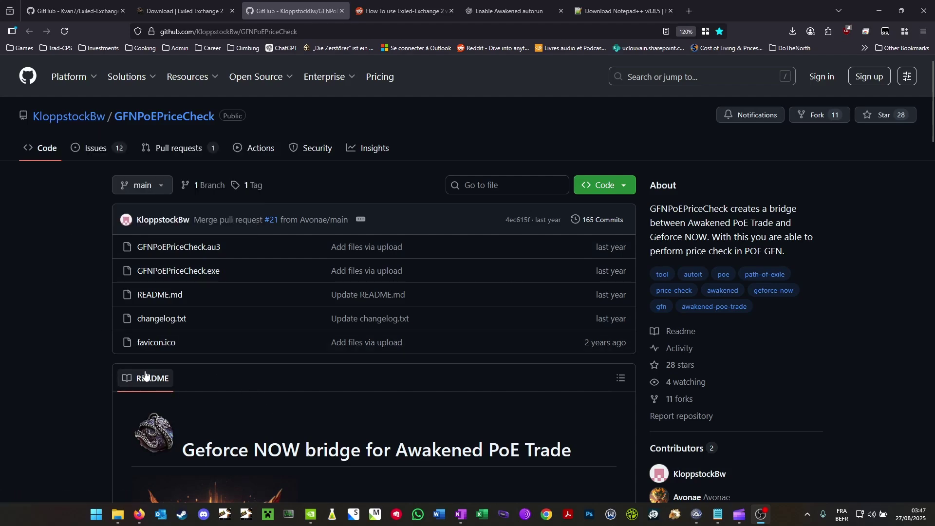
{"action": "scroll", "coordinate": [81, 376], "scroll_direction": "down", "scroll_amount": 5}
{"action": "scroll", "coordinate": [87, 370], "scroll_direction": "down", "scroll_amount": 9}
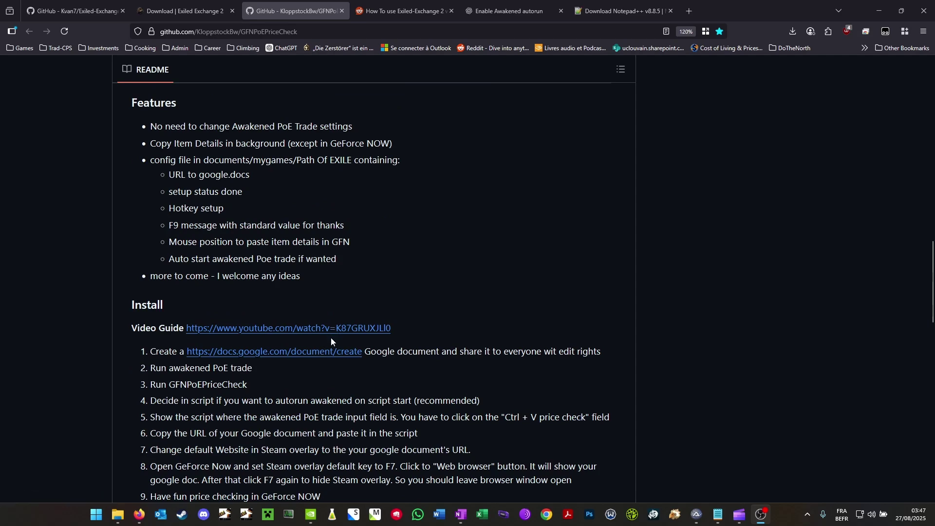
{"action": "scroll", "coordinate": [336, 337], "scroll_direction": "up", "scroll_amount": 14}
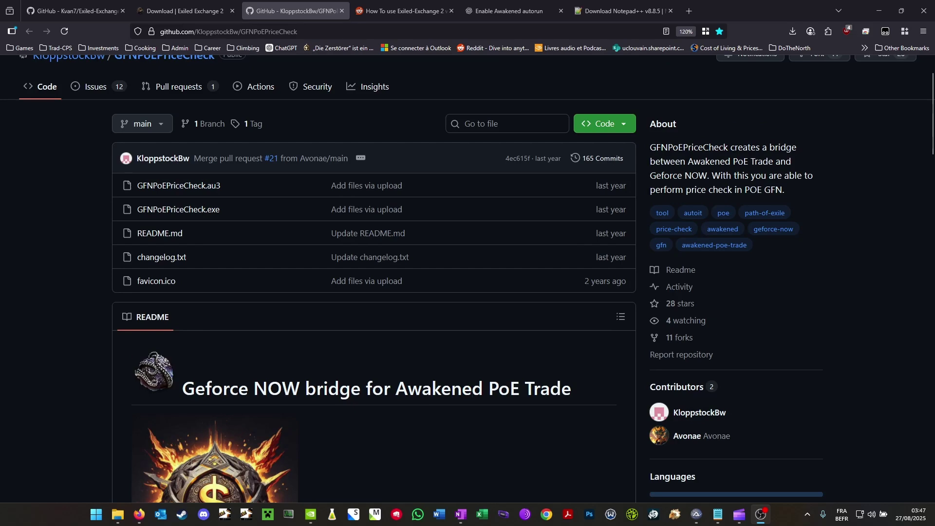
Read the "Moving from POE1/Awakened PoE Trade" instructions in the Exiled-Exchange-2 README and check the background apps in the system tray.
{"action": "key", "text": "ctrl+1"}
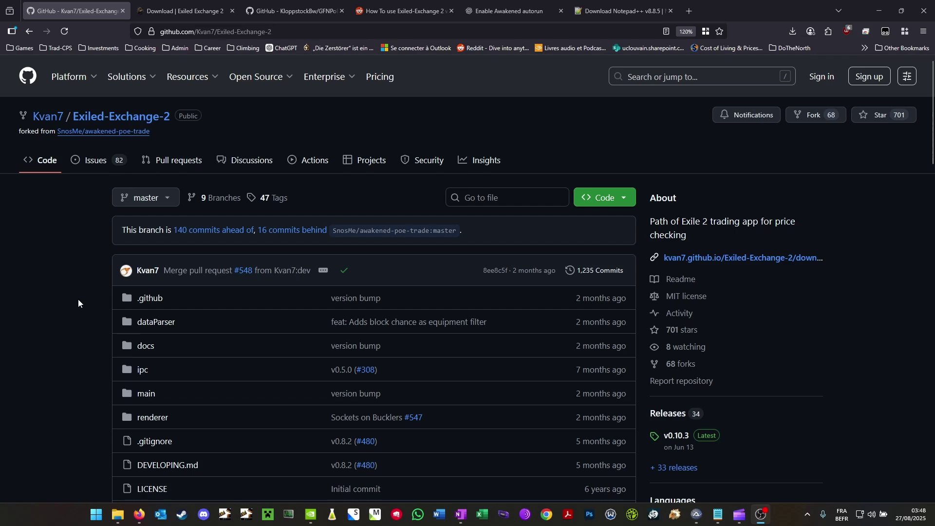
{"action": "scroll", "coordinate": [78, 299], "scroll_direction": "down", "scroll_amount": 10}
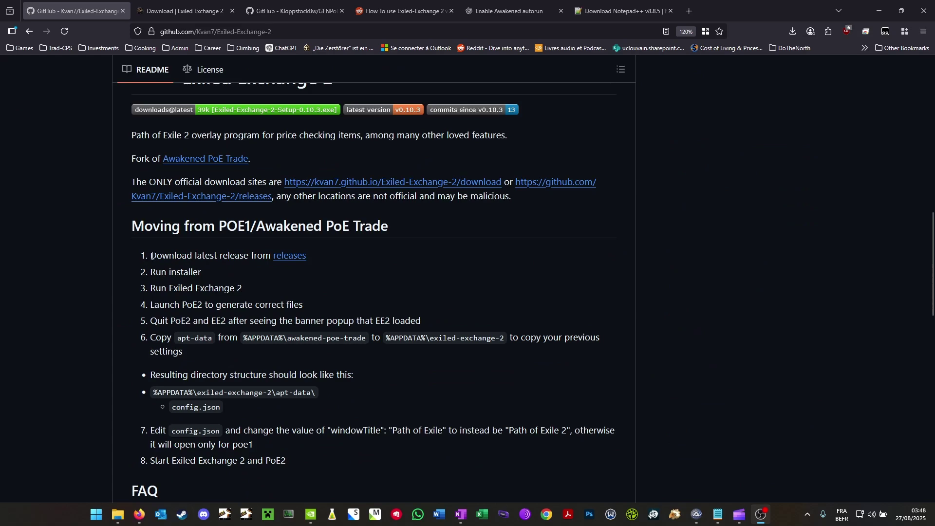
{"action": "scroll", "coordinate": [191, 285], "scroll_direction": "down", "scroll_amount": 2}
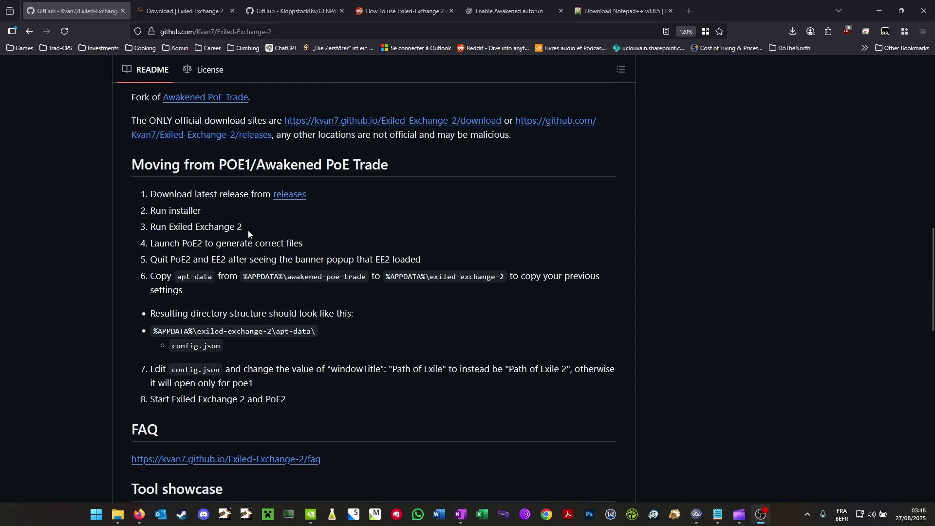
{"action": "left_click_drag", "start_coordinate": [246, 229], "coordinate": [177, 228]}
{"action": "left_click", "coordinate": [179, 259]}
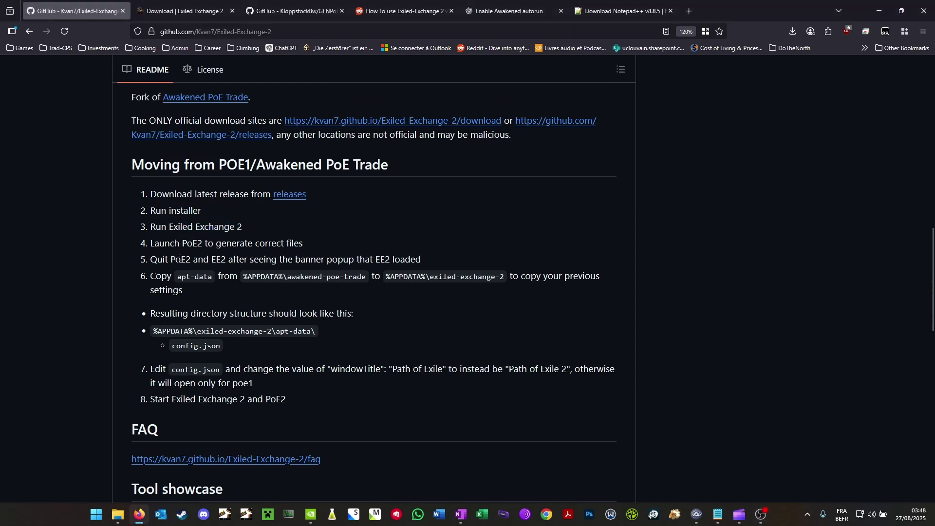
{"action": "scroll", "coordinate": [259, 319], "scroll_direction": "down", "scroll_amount": 2}
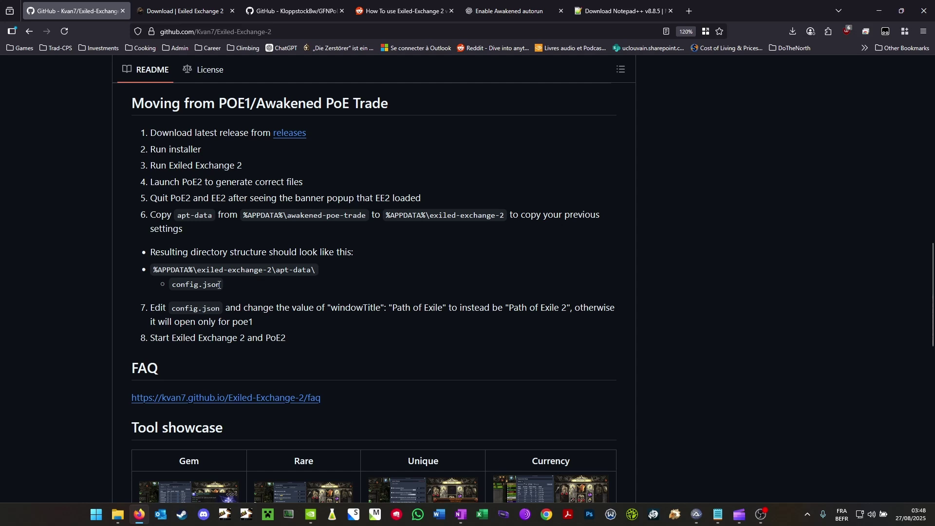
{"action": "left_click_drag", "start_coordinate": [151, 308], "coordinate": [256, 322]}
{"action": "left_click", "coordinate": [256, 323]}
{"action": "left_click", "coordinate": [810, 518]}
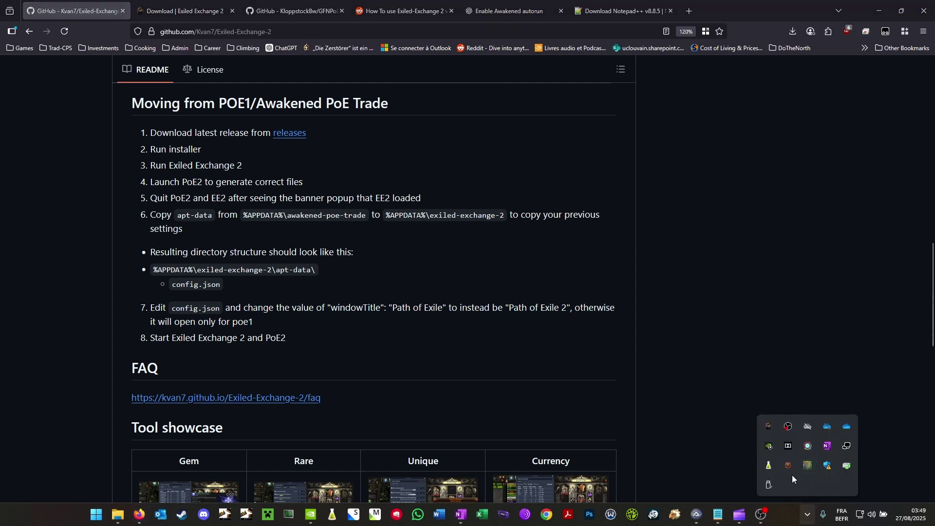
Copy the path %APPDATA%\exiled-exchange-2\apt-data\ from the README and open that folder in File Explorer.
{"action": "left_click", "coordinate": [118, 515]}
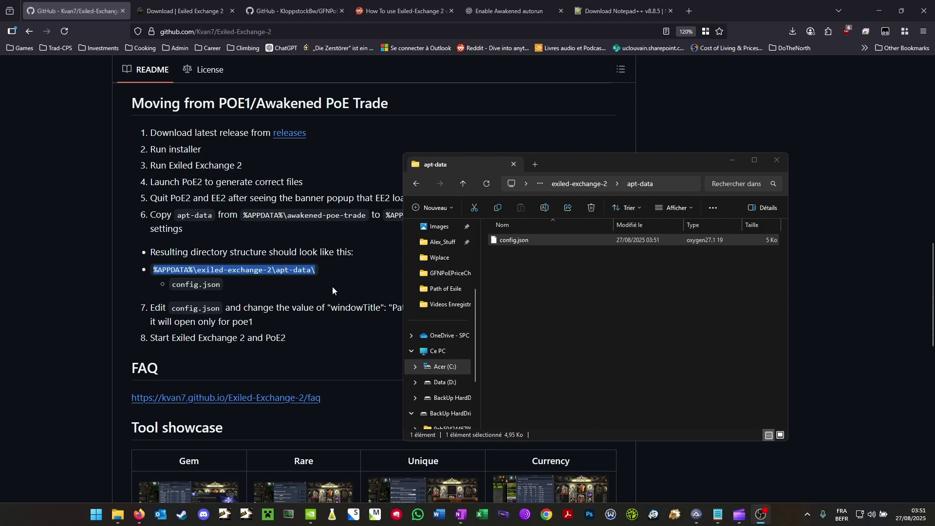
{"action": "left_click", "coordinate": [333, 290]}
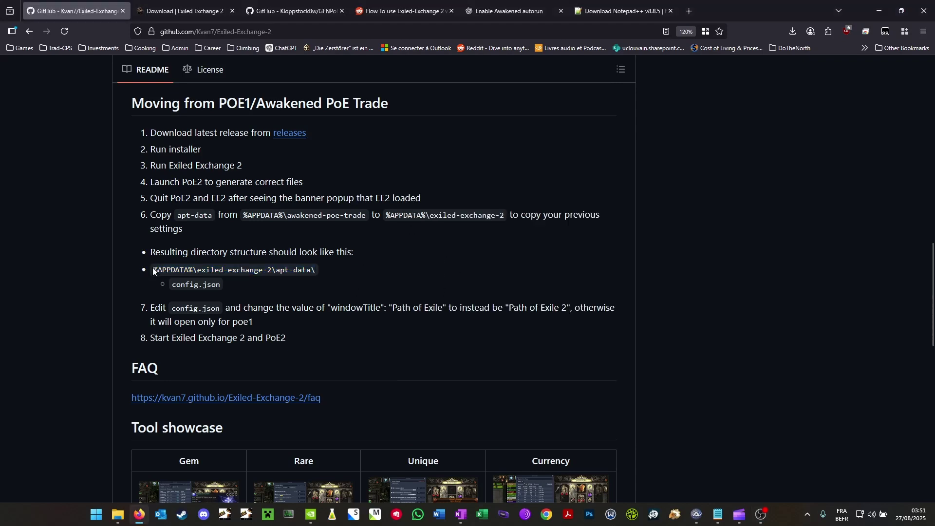
{"action": "left_click_drag", "start_coordinate": [154, 271], "coordinate": [324, 274]}
{"action": "key", "text": "ctrl+c"}
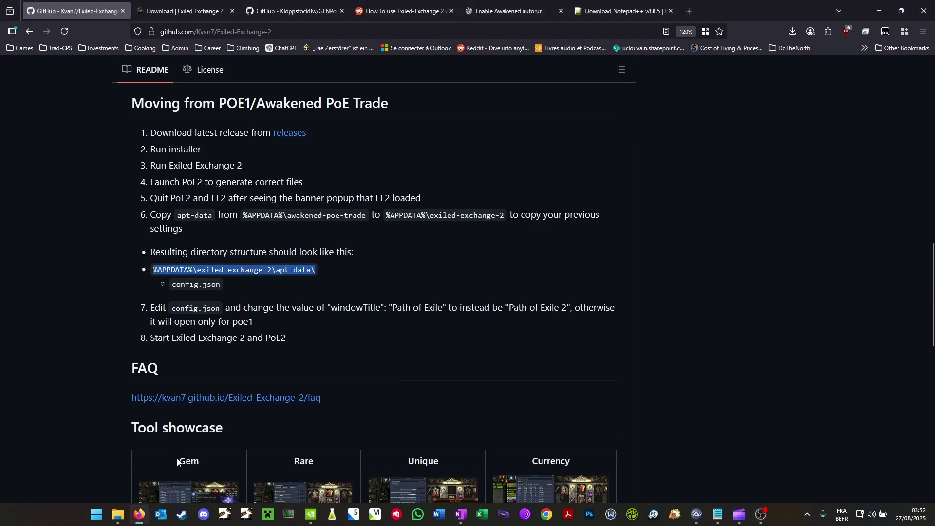
{"action": "mouse_move", "coordinate": [118, 514]}
{"action": "left_click", "coordinate": [409, 476]}
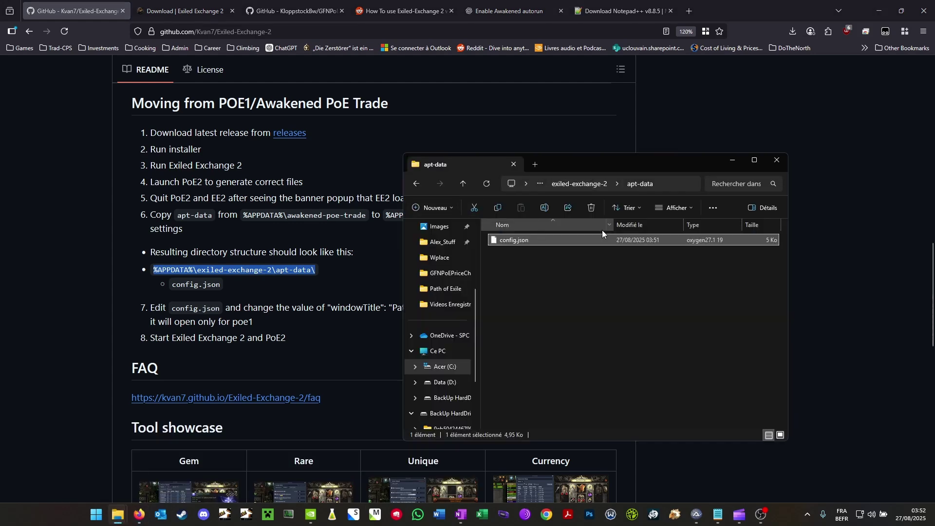
{"action": "left_click", "coordinate": [611, 178]}
{"action": "key", "text": "ctrl+v"}
{"action": "key", "text": "Return"}
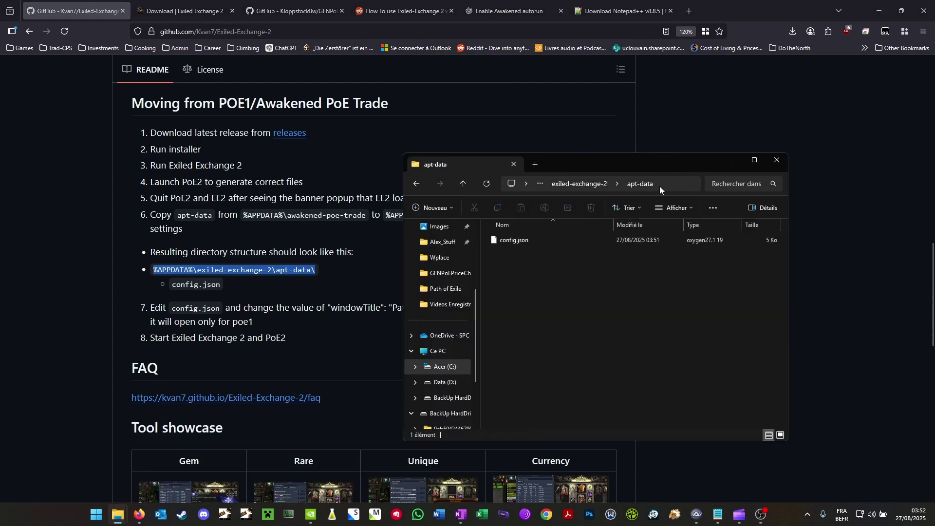
Open config.json in Notepad++ and find the windowTitle entry.
{"action": "left_click", "coordinate": [513, 241]}
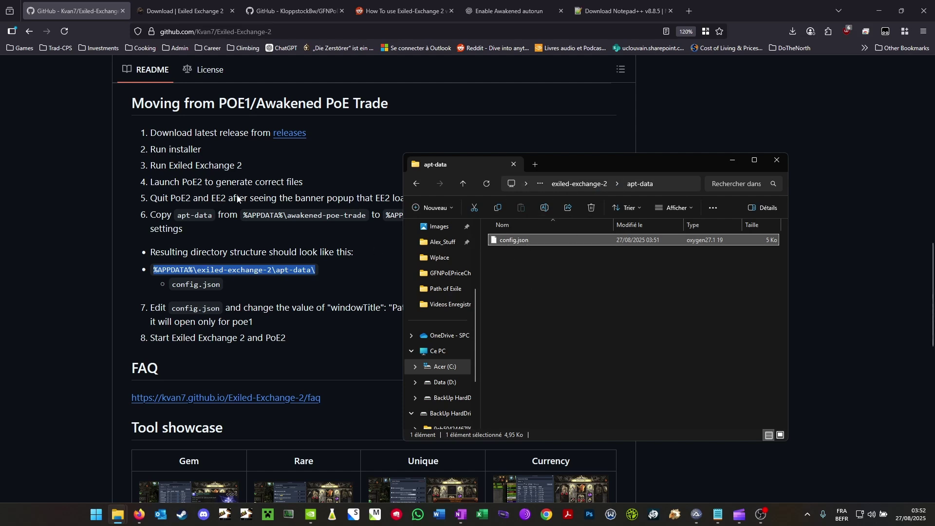
{"action": "right_click", "coordinate": [520, 242]}
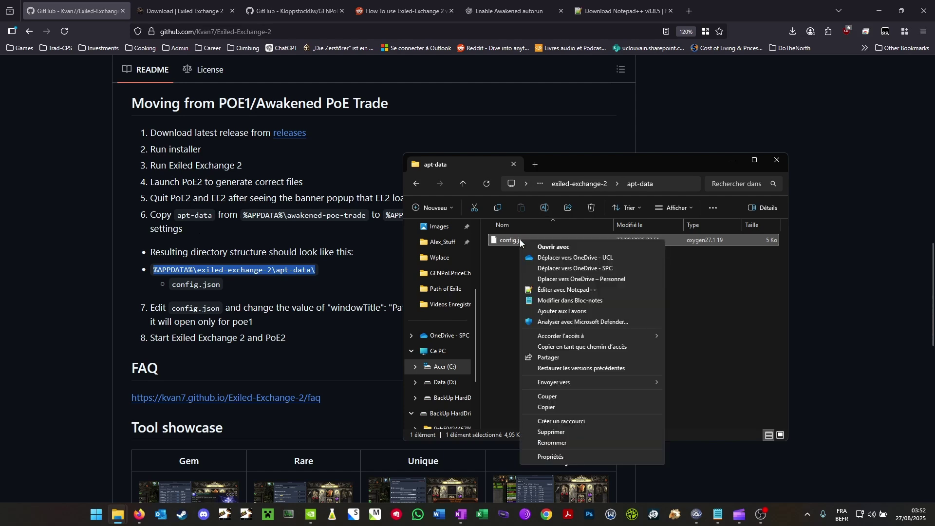
{"action": "left_click", "coordinate": [572, 294]}
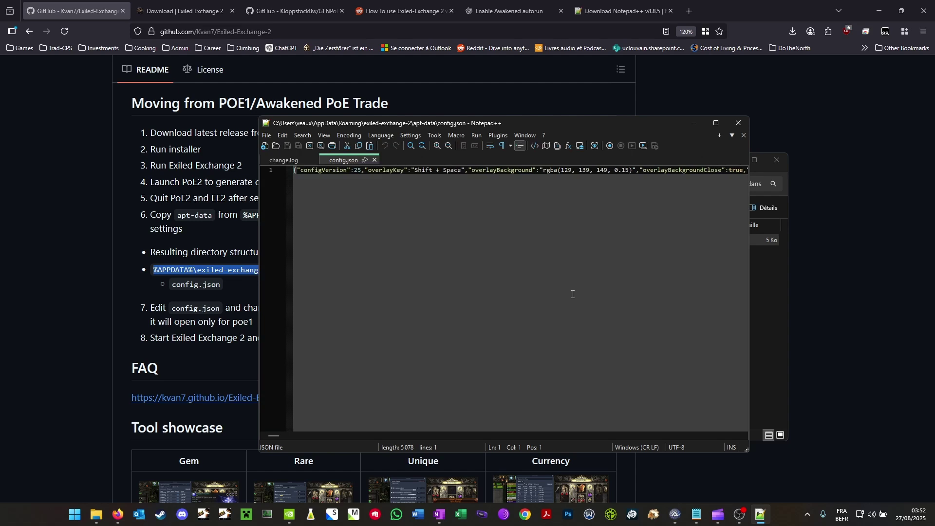
{"action": "key", "text": "ctrl+f"}
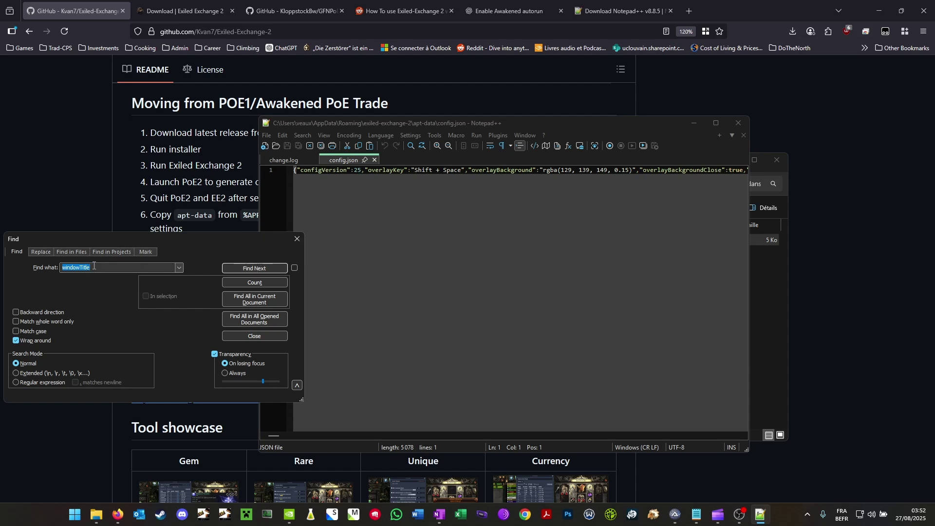
{"action": "left_click", "coordinate": [254, 267]}
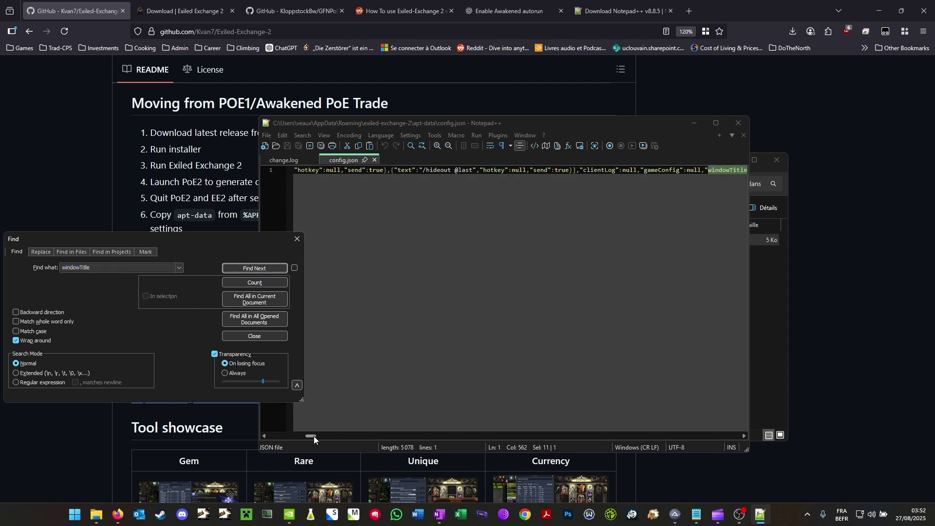
{"action": "left_click_drag", "start_coordinate": [314, 436], "coordinate": [317, 434]}
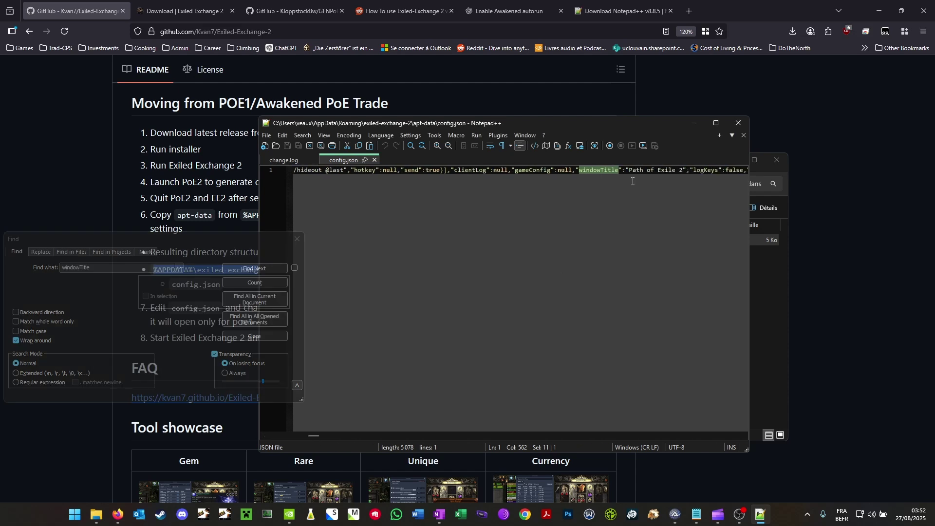
Change the windowTitle value to "Path of Exile", save config.json and close Notepad++.
{"action": "left_click", "coordinate": [685, 192]}
{"action": "key", "text": "BackSpace"}
{"action": "key", "text": "BackSpace"}
{"action": "key", "text": "ctrl+s"}
{"action": "left_click", "coordinate": [738, 121]}
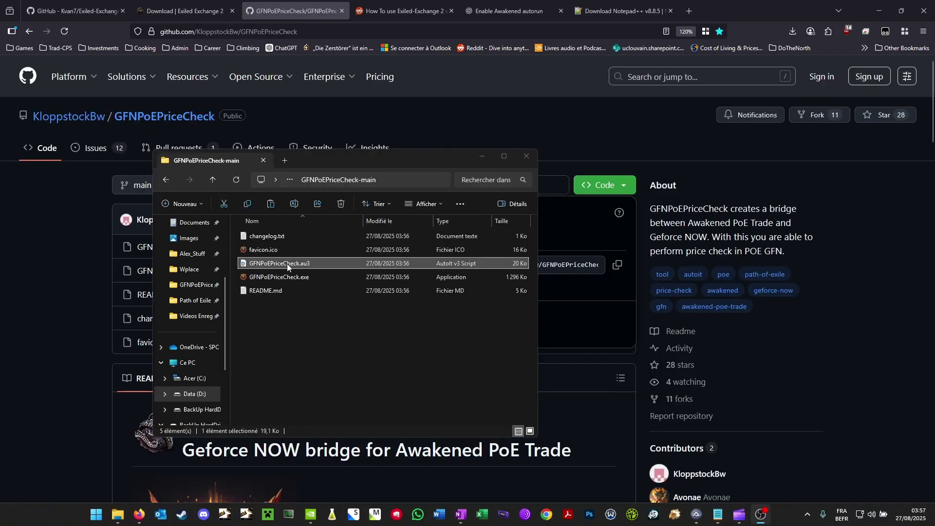
Open GFNPoEPriceCheck.au3 for editing in SciTE-Lite and show line numbers.
{"action": "right_click", "coordinate": [271, 264]}
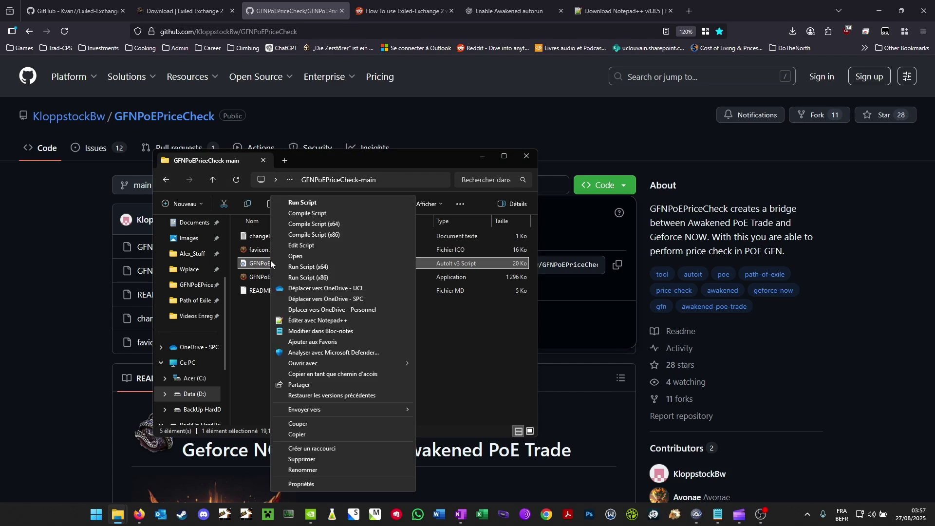
{"action": "left_click", "coordinate": [311, 247]}
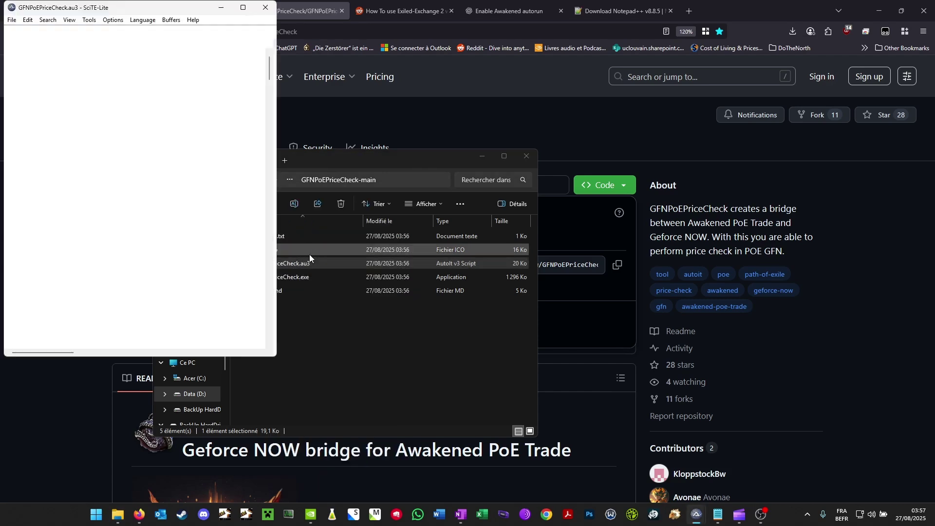
{"action": "left_click_drag", "start_coordinate": [191, 7], "coordinate": [684, 98]}
{"action": "left_click", "coordinate": [624, 106]}
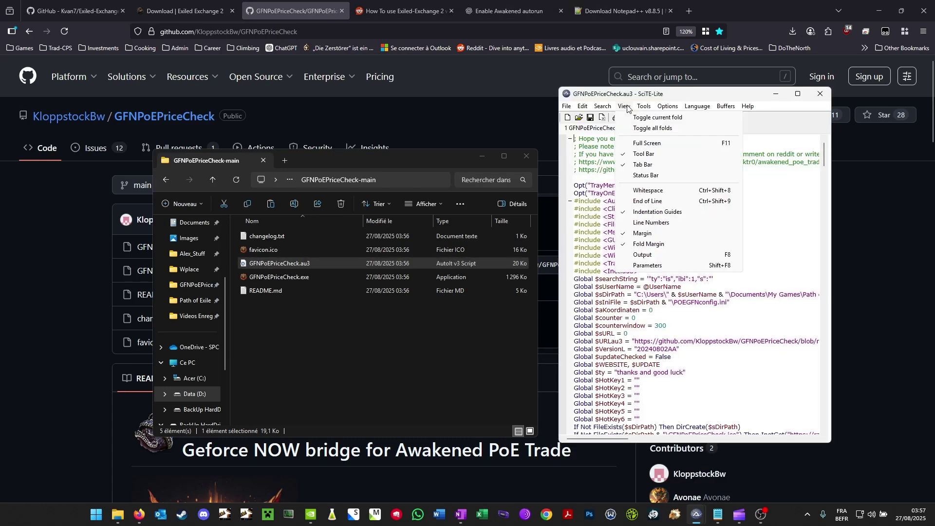
{"action": "left_click", "coordinate": [653, 223]}
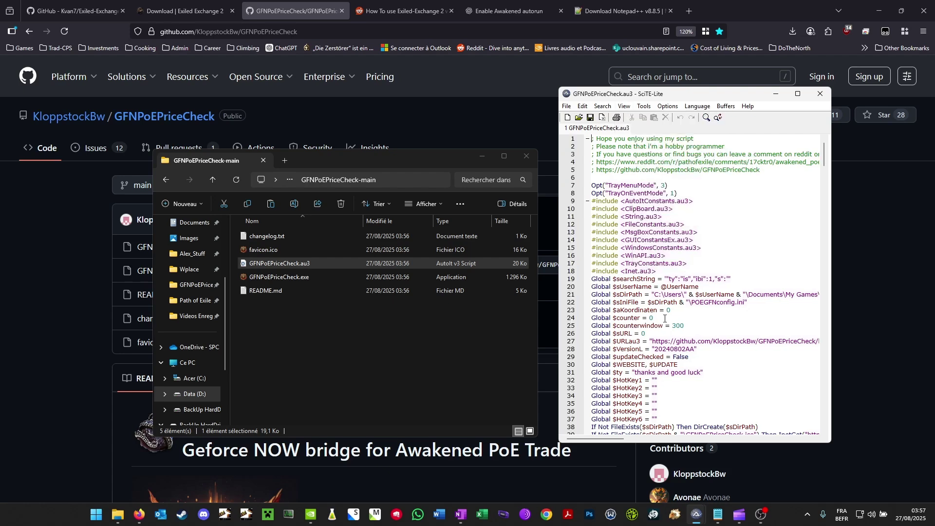
On line 179 in AutorunAwakened, replace the "Awakened PoE Trade" folder name in the Programs path with "Exiled Exchange 2".
{"action": "scroll", "coordinate": [663, 319], "scroll_direction": "down", "scroll_amount": 20}
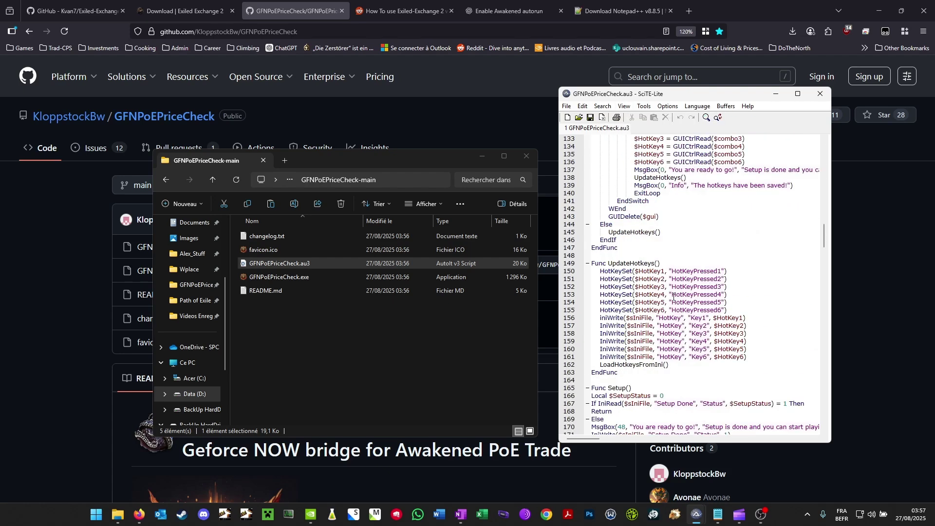
{"action": "left_click", "coordinate": [616, 334]}
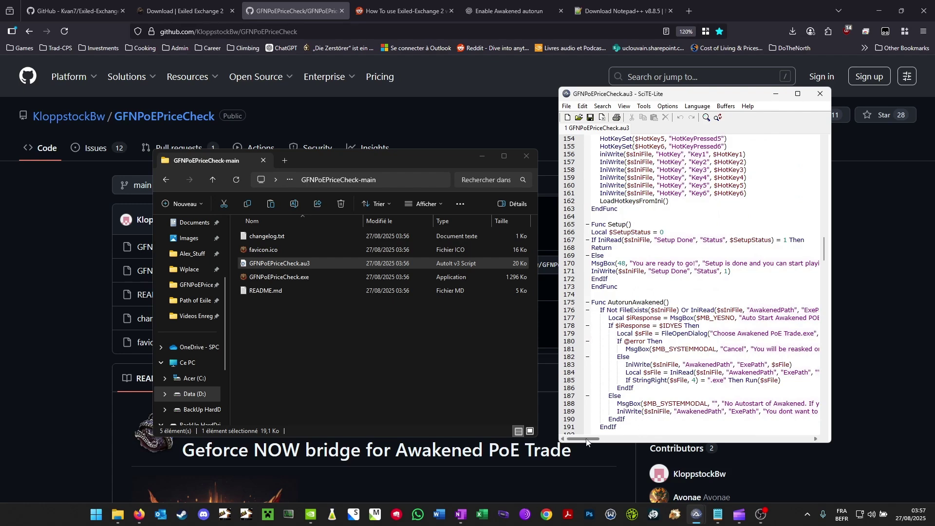
{"action": "left_click", "coordinate": [568, 334]}
{"action": "left_click_drag", "start_coordinate": [581, 439], "coordinate": [602, 440]}
{"action": "left_click", "coordinate": [795, 95]}
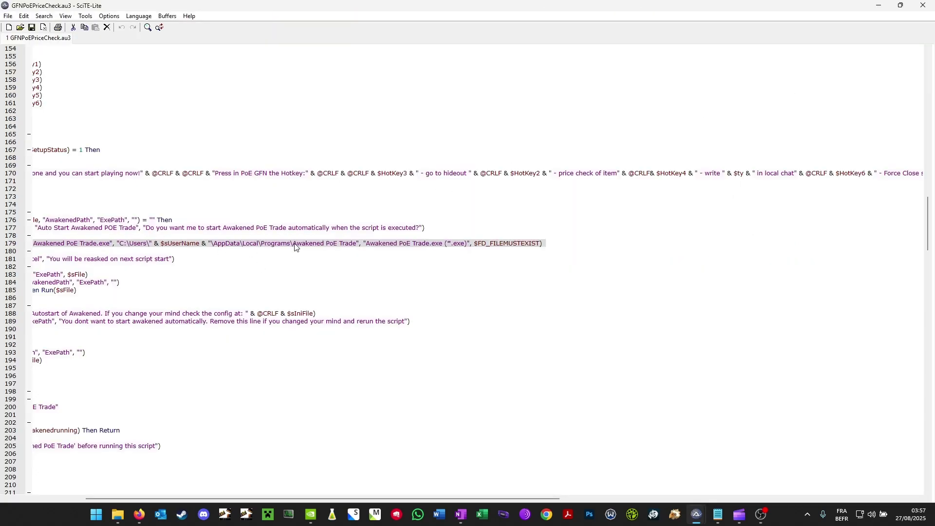
{"action": "left_click_drag", "start_coordinate": [293, 243], "coordinate": [358, 242]}
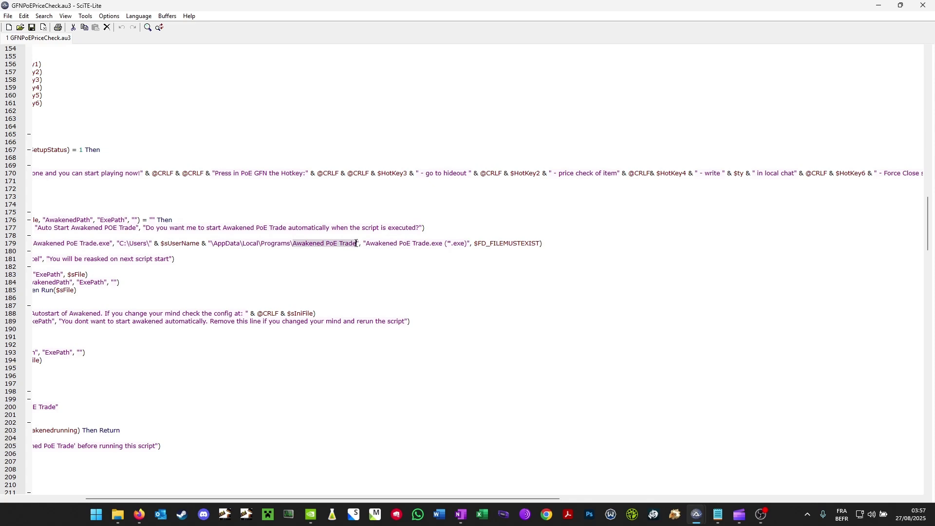
{"action": "type", "text": "Exiled Exchange 2"}
Copy "Exiled Exchange 2" and use it to replace the program name in line 179's .exe file filter.
{"action": "key", "text": "ctrl+shift+Left"}
{"action": "key", "text": "ctrl+shift+Left"}
{"action": "key", "text": "ctrl+shift+Left"}
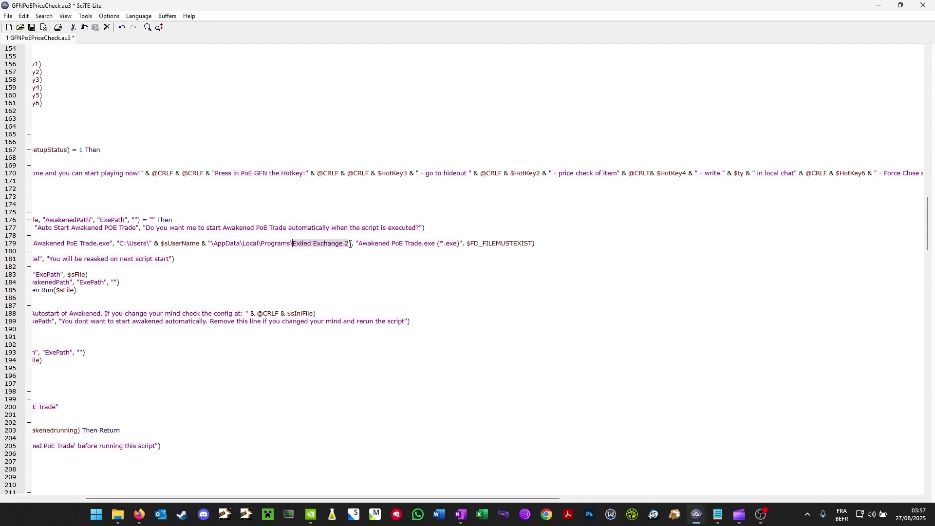
{"action": "key", "text": "ctrl+c"}
{"action": "left_click_drag", "start_coordinate": [359, 244], "coordinate": [421, 241]}
{"action": "key", "text": "ctrl+v"}
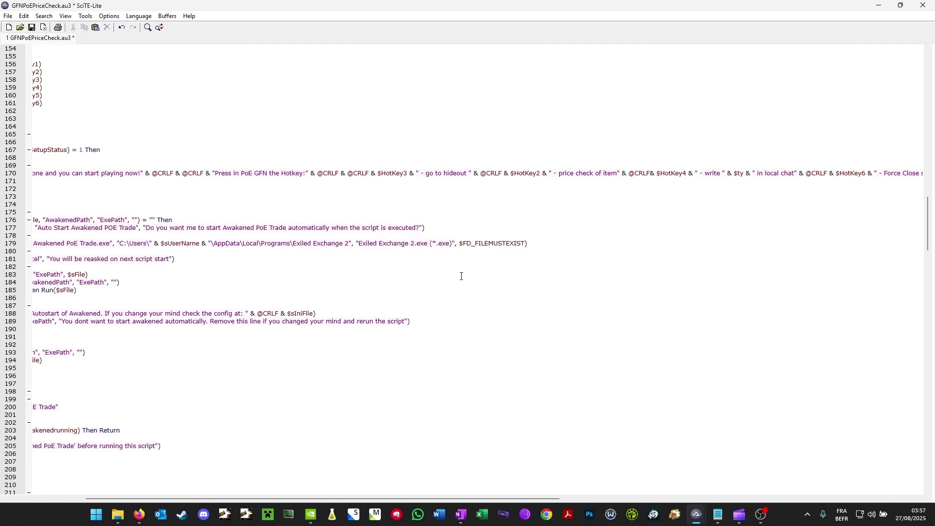
On line 200, set the $awakenedrunning value to "Exiled Exchange 2".
{"action": "left_click_drag", "start_coordinate": [302, 499], "coordinate": [209, 496]}
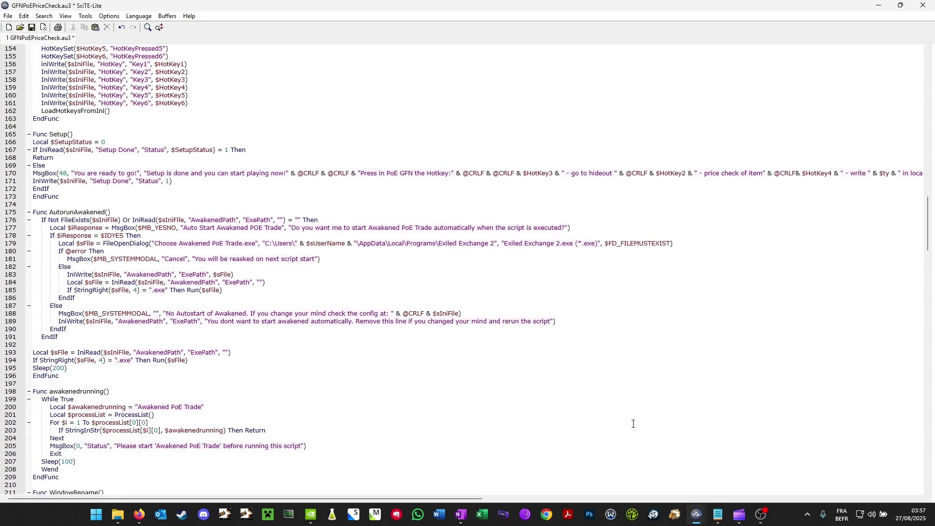
{"action": "scroll", "coordinate": [217, 360], "scroll_direction": "down", "scroll_amount": 2}
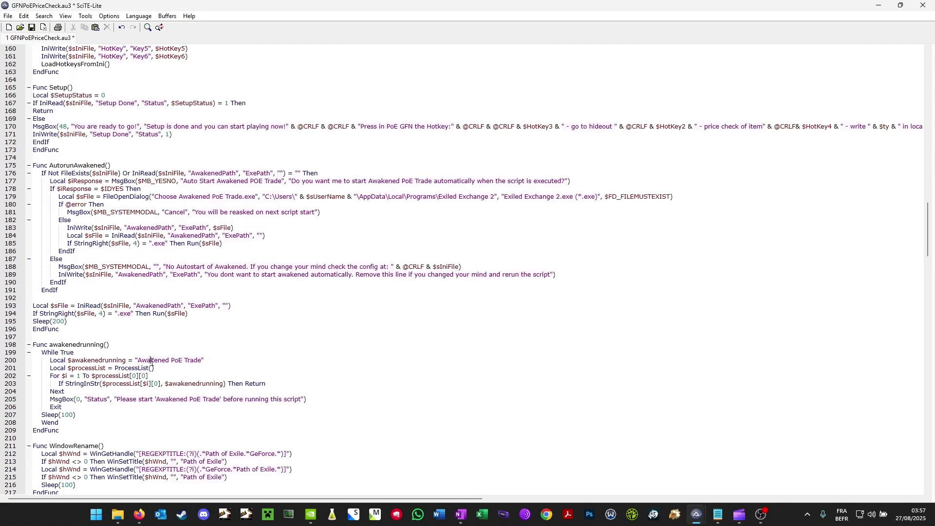
{"action": "left_click_drag", "start_coordinate": [139, 361], "coordinate": [204, 361]}
{"action": "key", "text": "ctrl+v"}
In the awakenedrunning function, delete the whole line 205 with the "Please start 'Awakened PoE Trade'" message box.
{"action": "scroll", "coordinate": [137, 368], "scroll_direction": "down", "scroll_amount": 1}
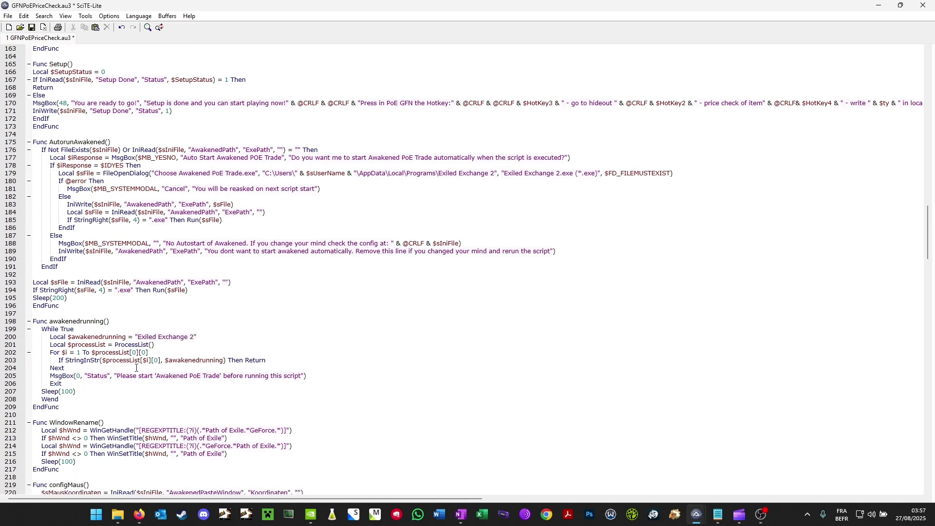
{"action": "left_click", "coordinate": [14, 378]}
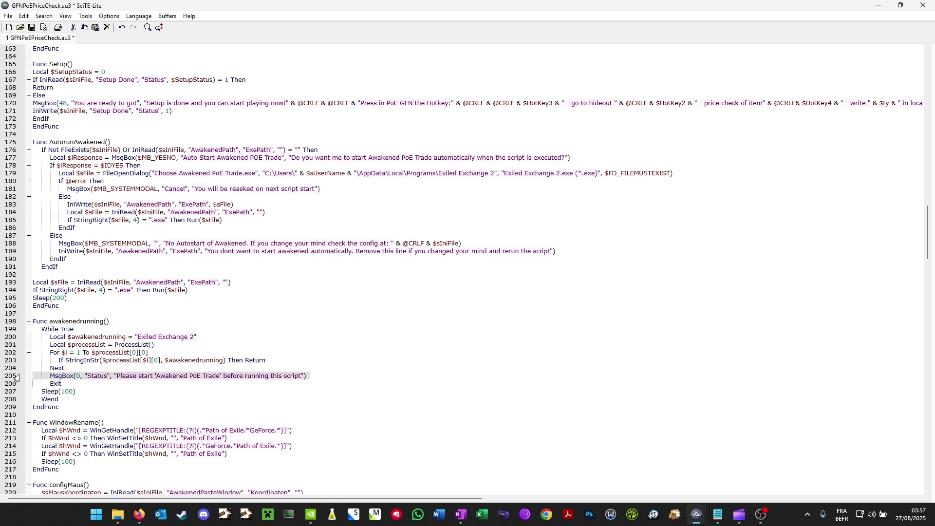
{"action": "key", "text": "Delete"}
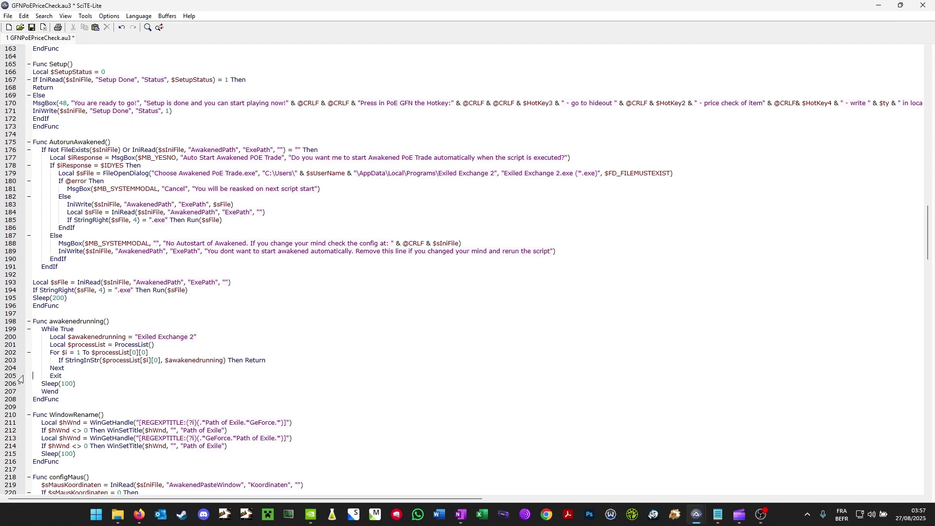
Replace the Exit statement on line 205 with Return and save GFNPoEPriceCheck.au3.
{"action": "key", "text": "Home"}
{"action": "key", "text": "shift+End"}
{"action": "type", "text": "Return"}
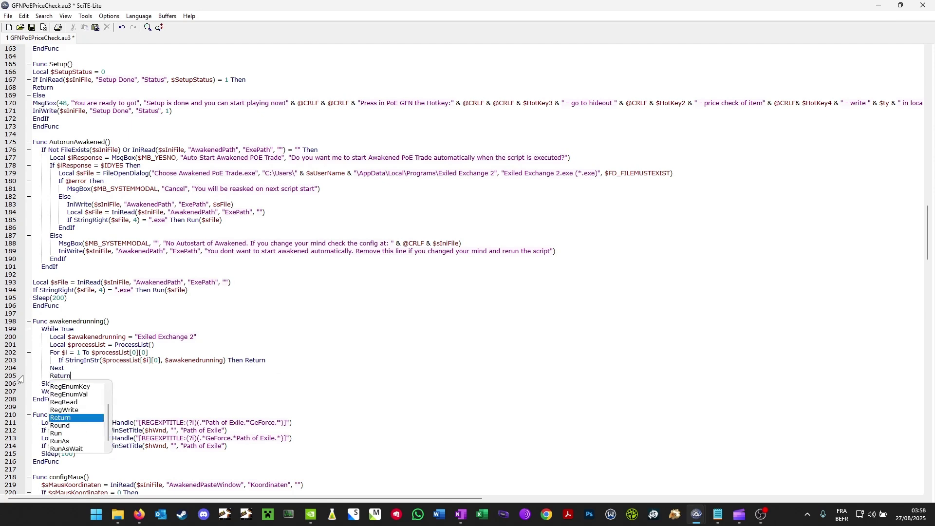
{"action": "key", "text": "Escape"}
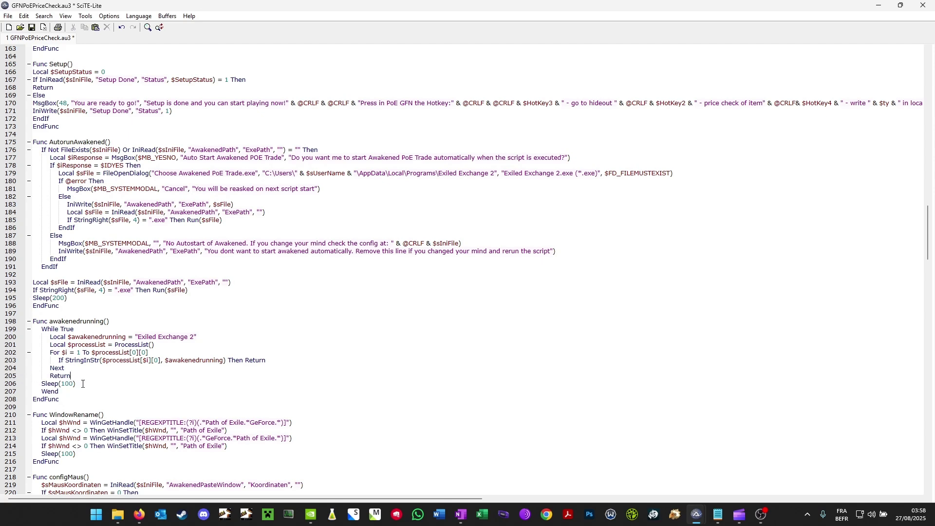
{"action": "key", "text": "ctrl+s"}
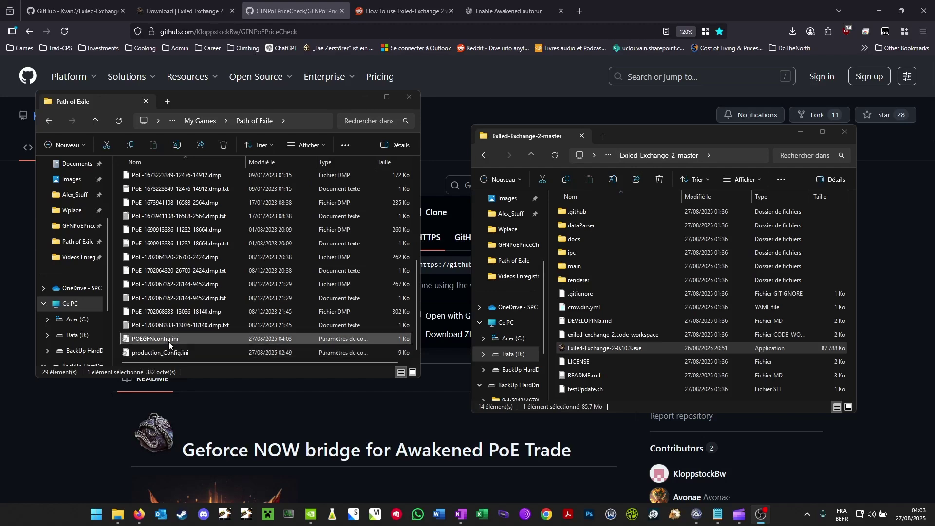
Open POEGFNconfig.ini from Documents\My Games\Path of Exile in Notepad++ and place its window beside the Exiled-Exchange-2-master folder.
{"action": "left_click", "coordinate": [295, 120]}
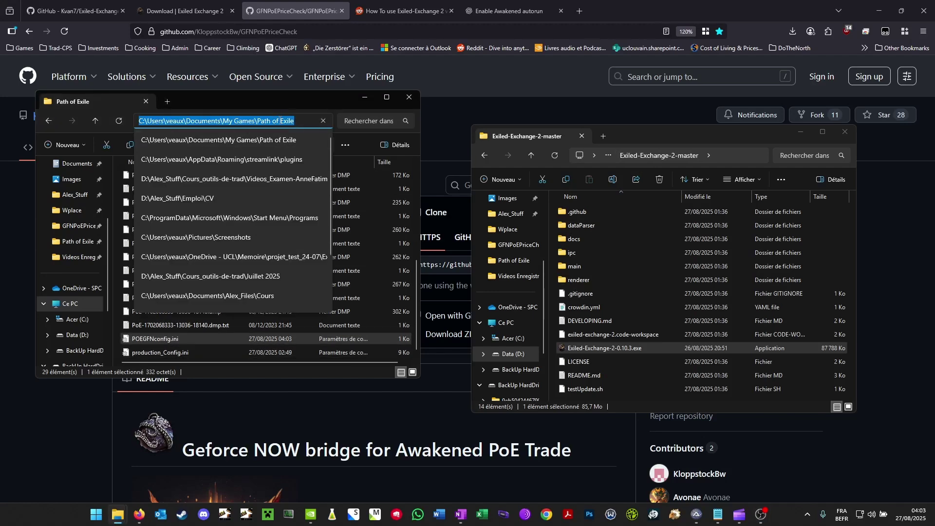
{"action": "left_click", "coordinate": [296, 100]}
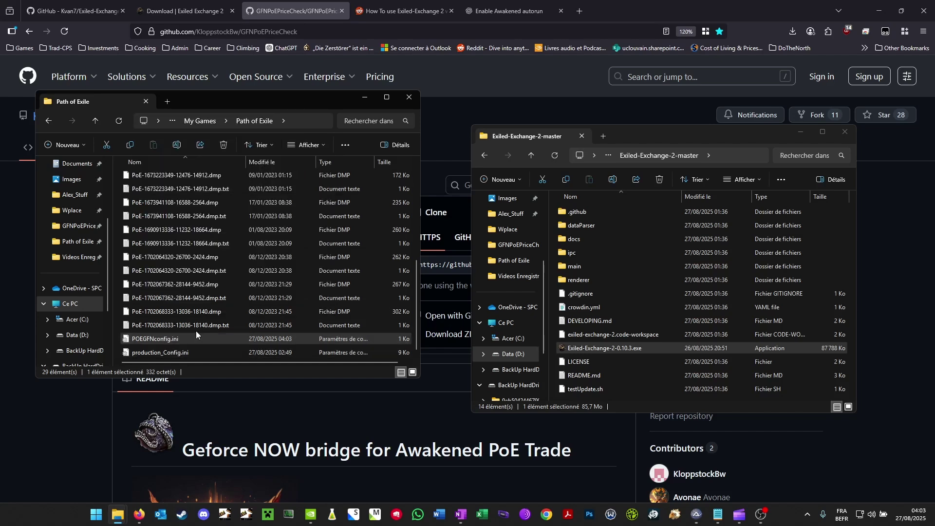
{"action": "right_click", "coordinate": [177, 338]}
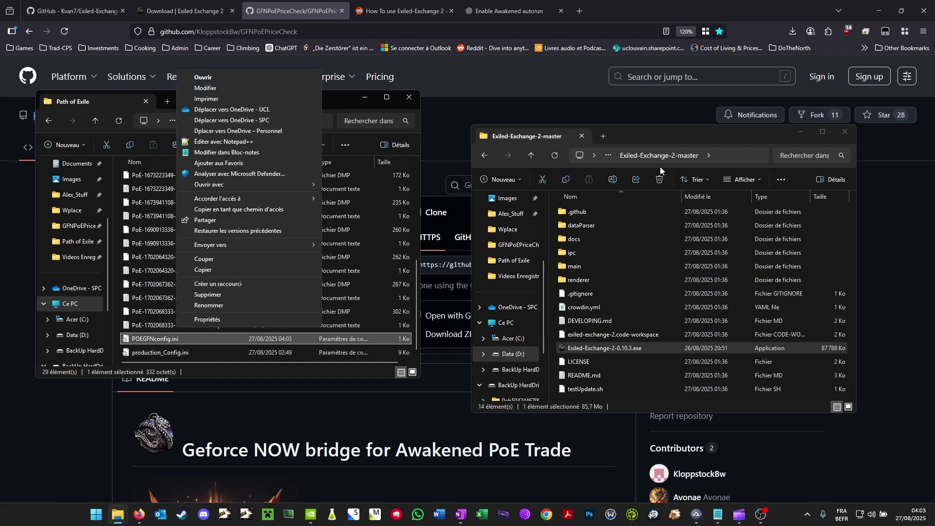
{"action": "key", "text": "super+shift+s"}
{"action": "left_click", "coordinate": [633, 109]}
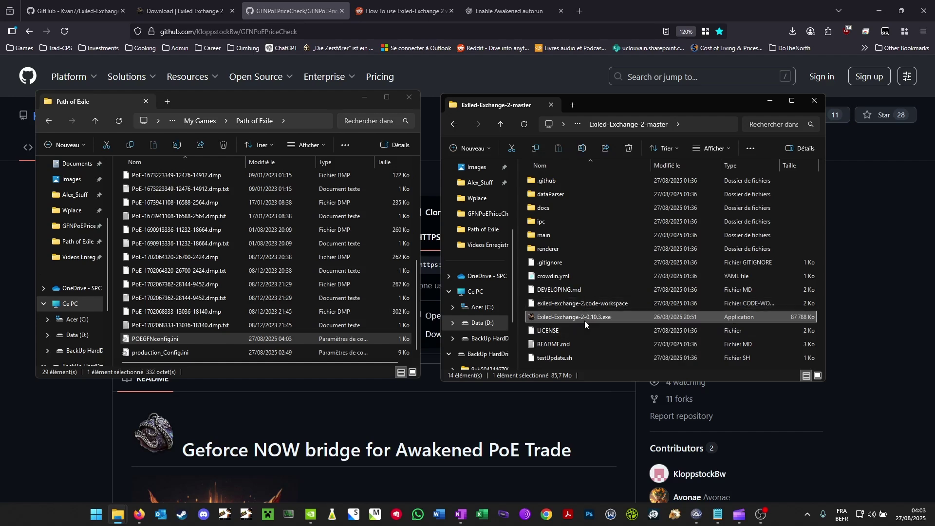
{"action": "mouse_move", "coordinate": [585, 320]}
{"action": "right_click", "coordinate": [151, 338]}
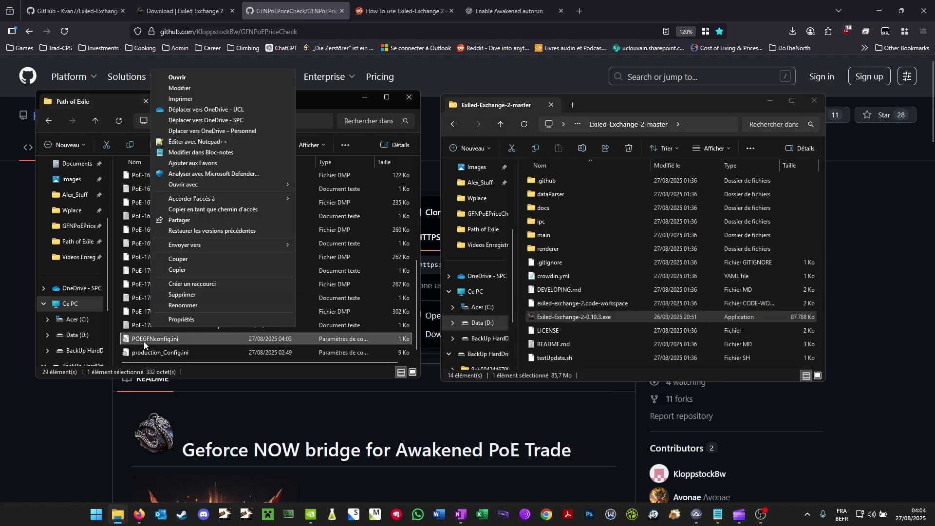
{"action": "left_click", "coordinate": [198, 142]}
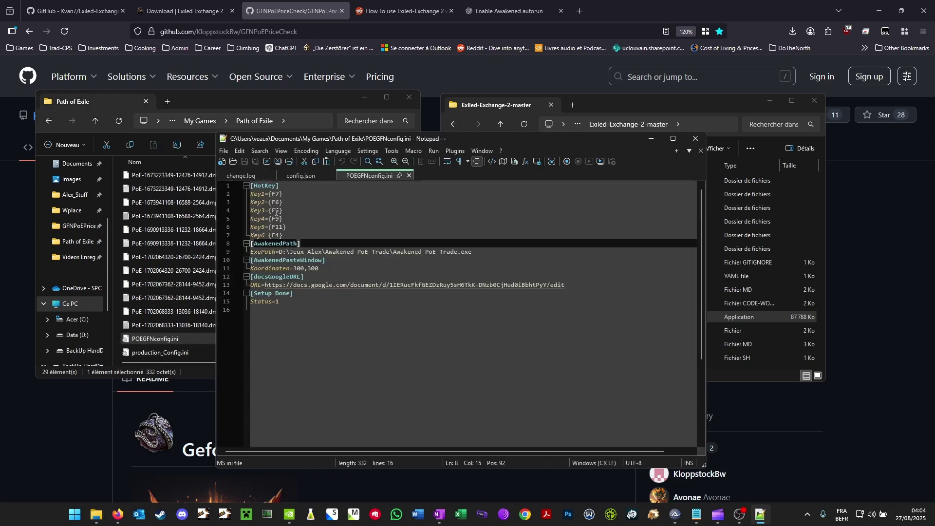
{"action": "left_click_drag", "start_coordinate": [483, 141], "coordinate": [310, 113]}
Replace the ExePath value under [AwakenedPath] with the full path of the inner Exiled-Exchange-2-master folder, ending in a backslash.
{"action": "left_click_drag", "start_coordinate": [312, 225], "coordinate": [106, 224]}
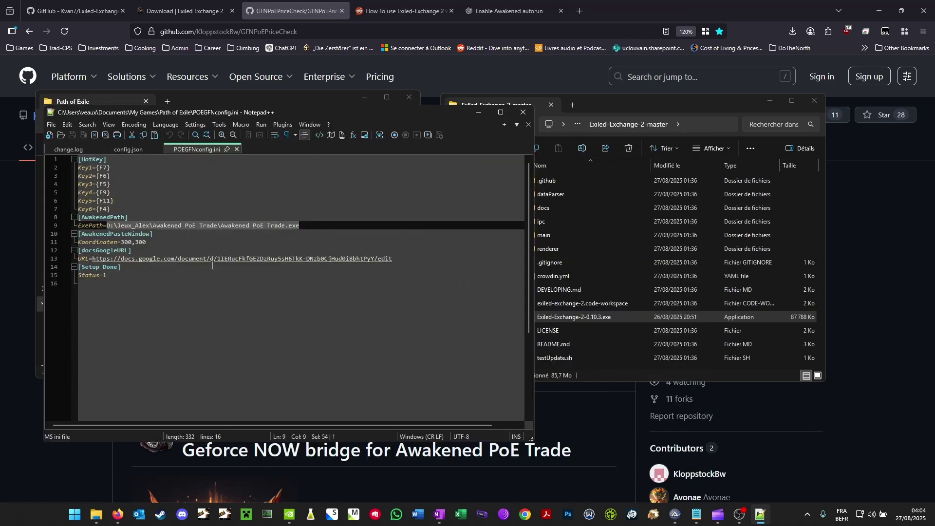
{"action": "key", "text": "Delete"}
{"action": "left_click_drag", "start_coordinate": [615, 105], "coordinate": [626, 107]}
{"action": "left_click", "coordinate": [714, 127]}
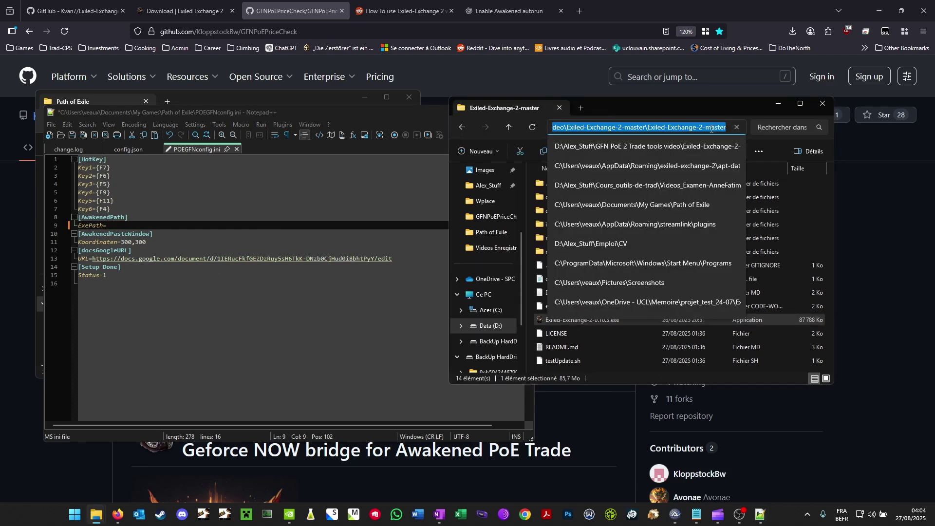
{"action": "left_click", "coordinate": [584, 323]}
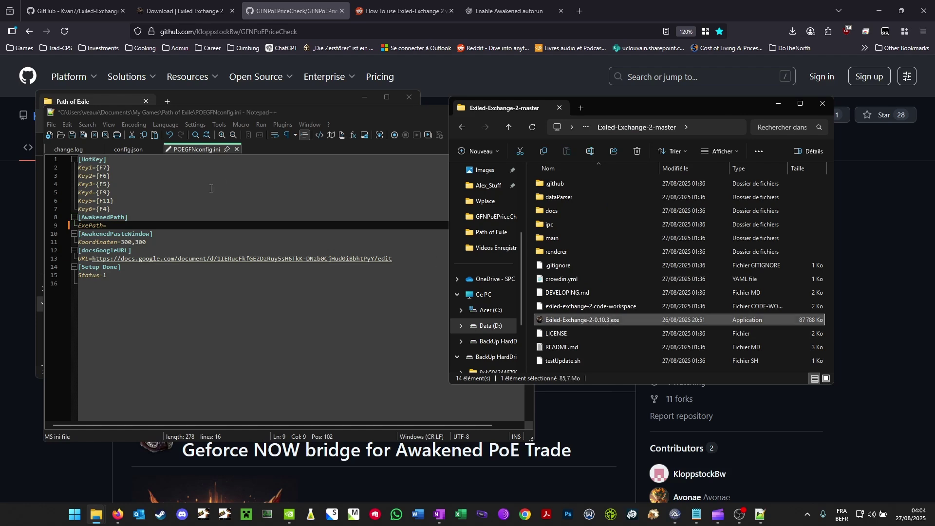
{"action": "left_click", "coordinate": [130, 225]}
{"action": "key", "text": "ctrl+v"}
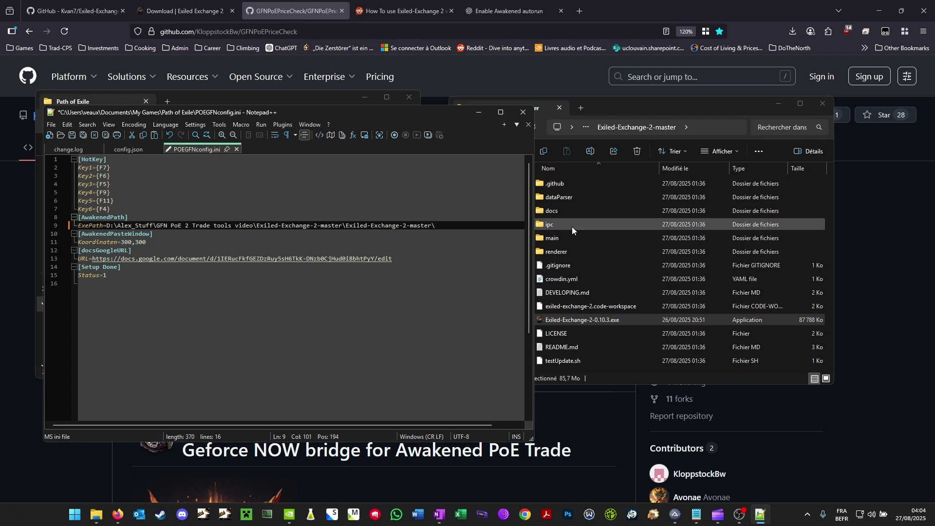
Append the file name Exiled-Exchange-2-0.10.3.exe to the ExePath line and save POEGFNconfig.ini.
{"action": "left_click", "coordinate": [580, 320]}
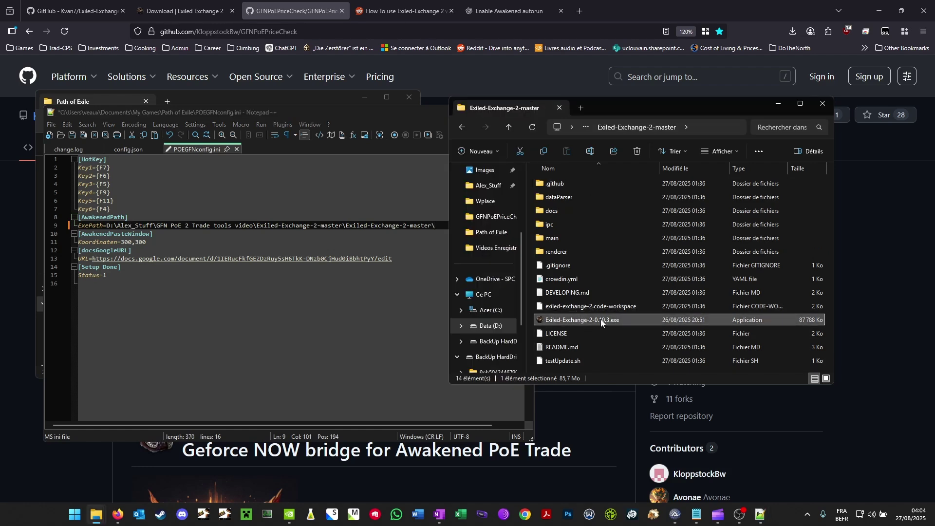
{"action": "left_click", "coordinate": [445, 227]}
{"action": "key", "text": "ctrl+v"}
{"action": "type", "text": ".exe"}
{"action": "key", "text": "Down"}
{"action": "key", "text": "Down"}
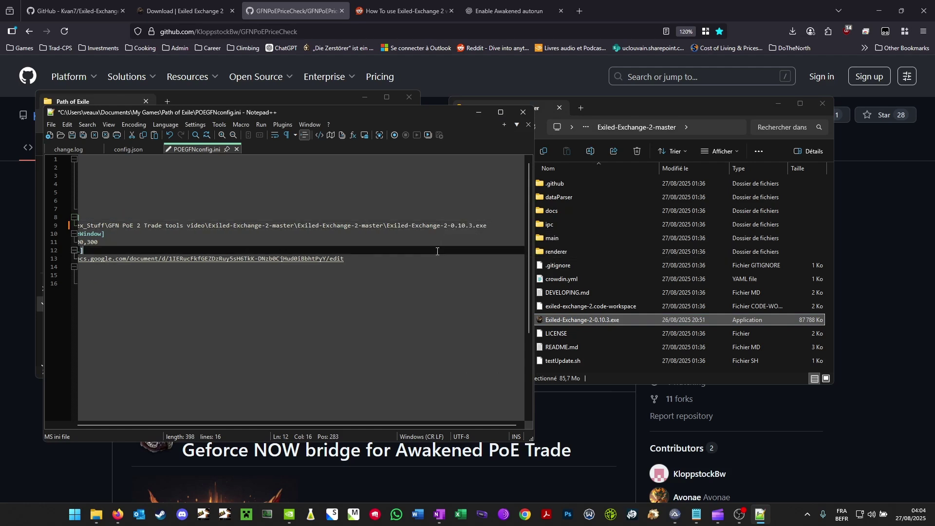
{"action": "key", "text": "Up"}
{"action": "key", "text": "Up"}
{"action": "key", "text": "ctrl+s"}
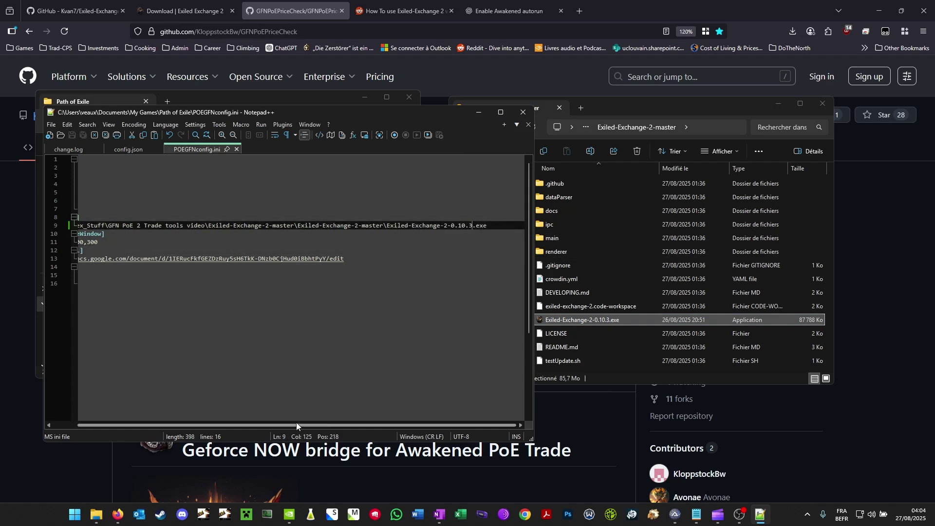
Close Notepad++ along with the Path of Exile and Exiled-Exchange-2-master folder windows.
{"action": "left_click", "coordinate": [522, 115]}
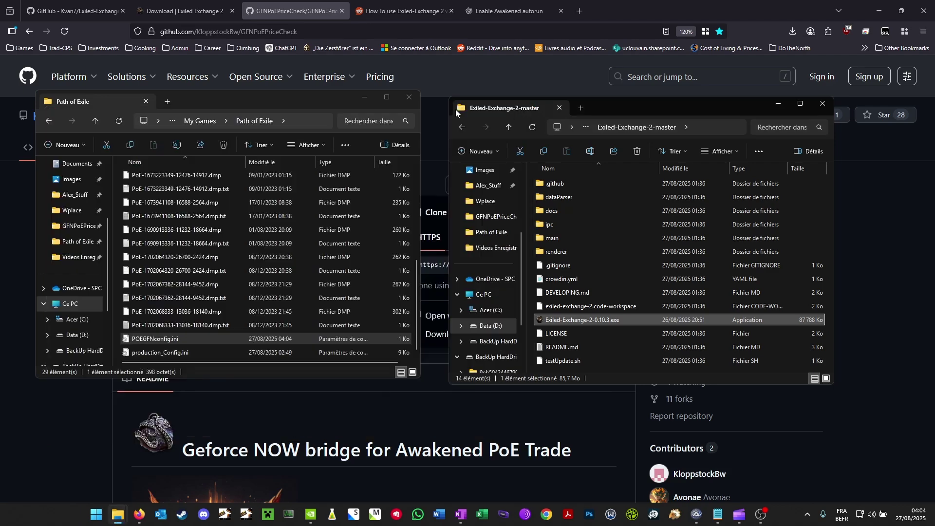
{"action": "left_click", "coordinate": [410, 98]}
{"action": "left_click", "coordinate": [831, 105]}
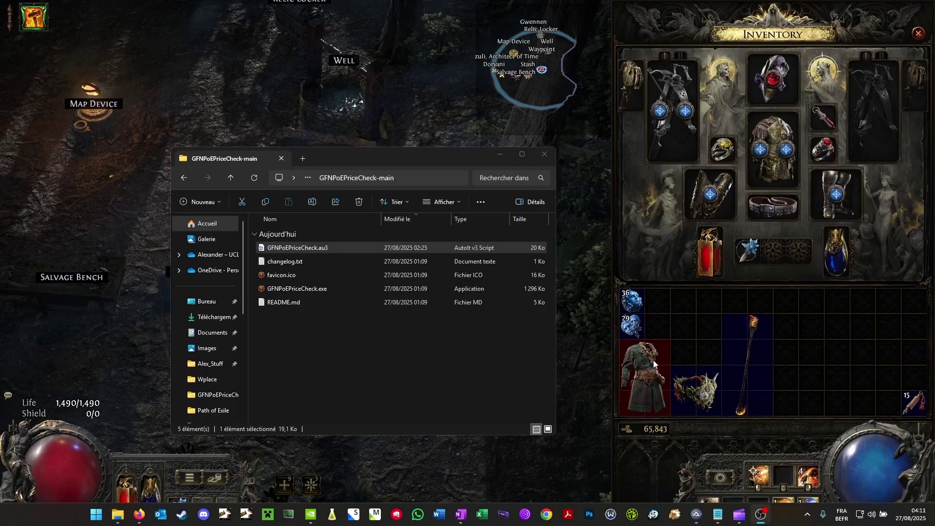
Run the GFNPoEPriceCheck.au3 script from the GFNPoEPriceCheck-main folder and return to Path of Exile 2.
{"action": "left_click", "coordinate": [384, 361]}
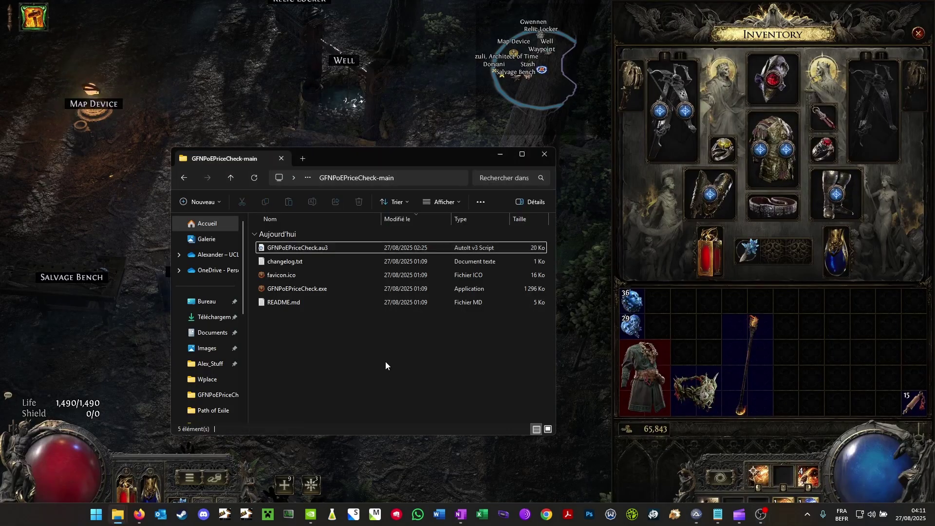
{"action": "left_click", "coordinate": [309, 248]}
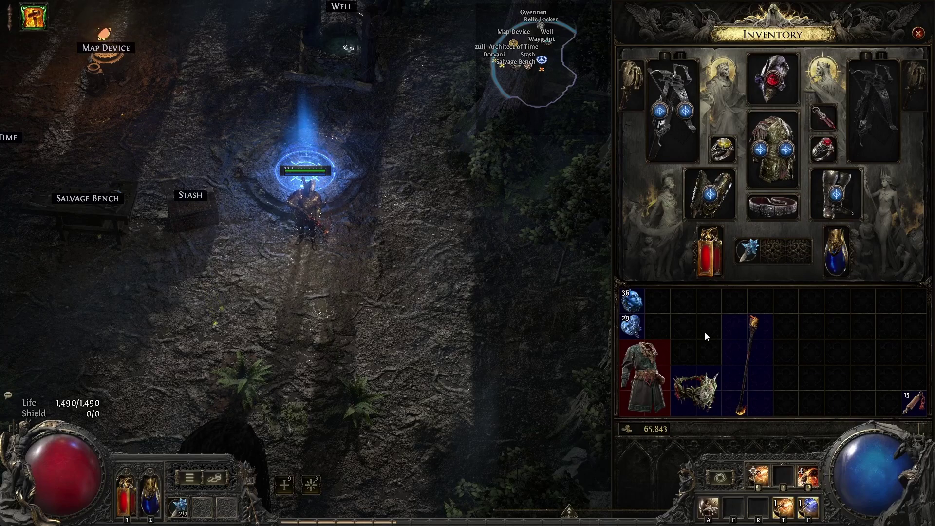
{"action": "left_click", "coordinate": [705, 332]}
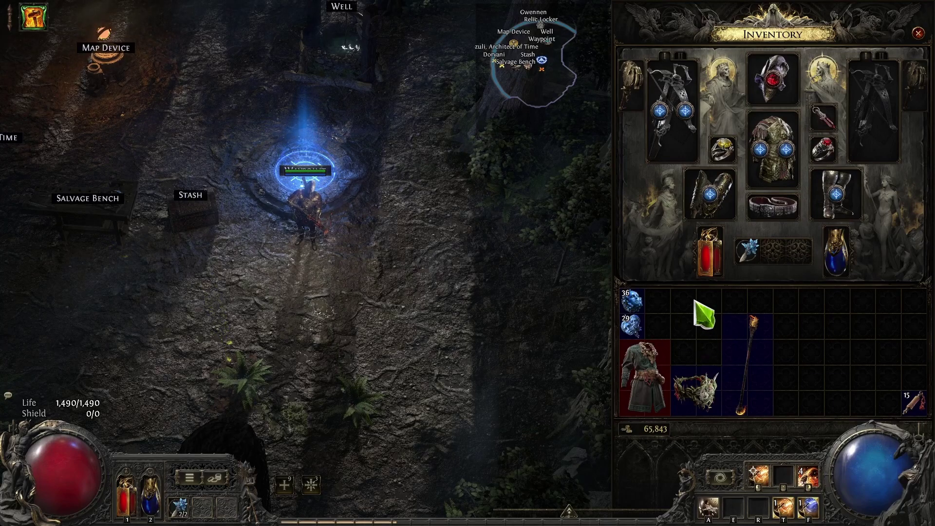
{"action": "mouse_move", "coordinate": [706, 407]}
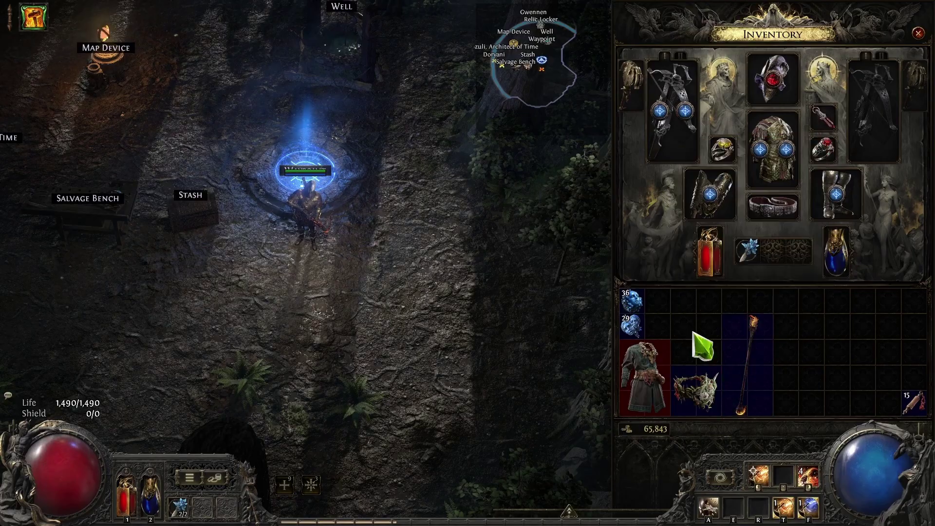
{"action": "key", "text": "ctrl+alt+c"}
{"action": "key", "text": "ctrl+g"}
{"action": "key", "text": "ctrl+a"}
{"action": "key", "text": "F7"}
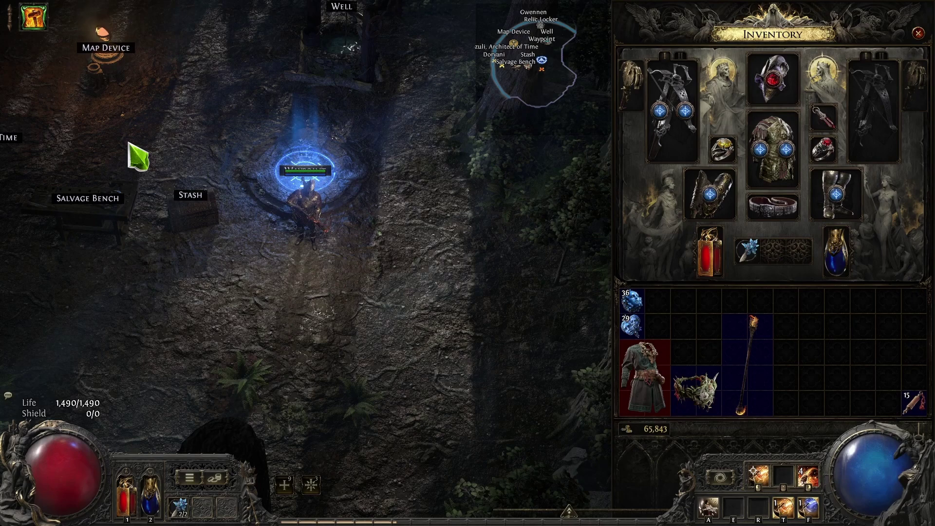
Open the Exiled Exchange 2 overlay, move its toolbar widget down below the map device label, and return to the game.
{"action": "key", "text": "shift+space"}
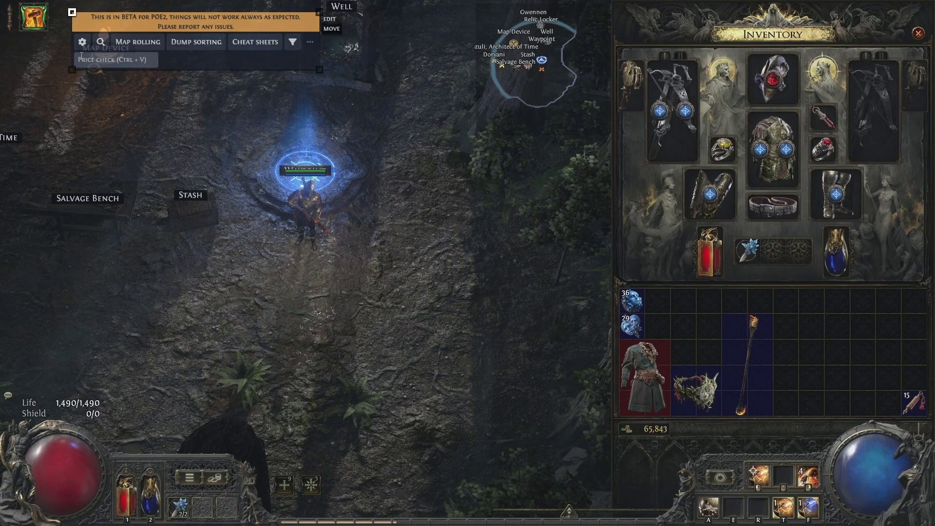
{"action": "left_click_drag", "start_coordinate": [72, 12], "coordinate": [91, 80]}
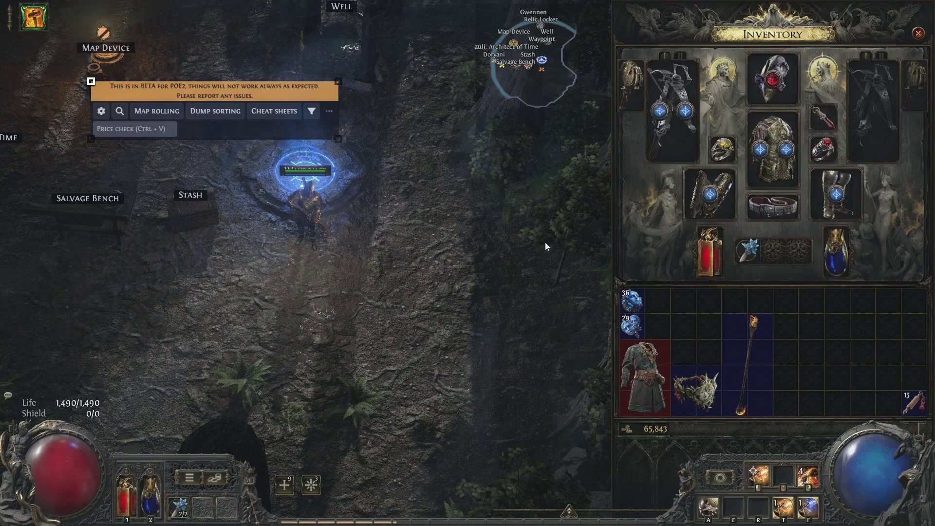
{"action": "left_click", "coordinate": [676, 339]}
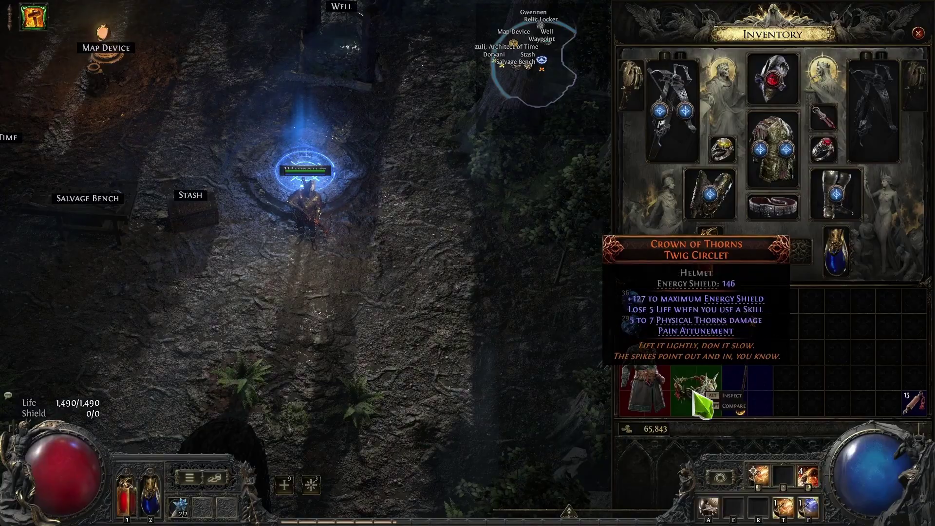
Price check the Crown of Thorns helmet in the inventory and close the result.
{"action": "key", "text": "shift+Tab"}
{"action": "key", "text": "ctrl+a"}
{"action": "key", "text": "shift+Tab"}
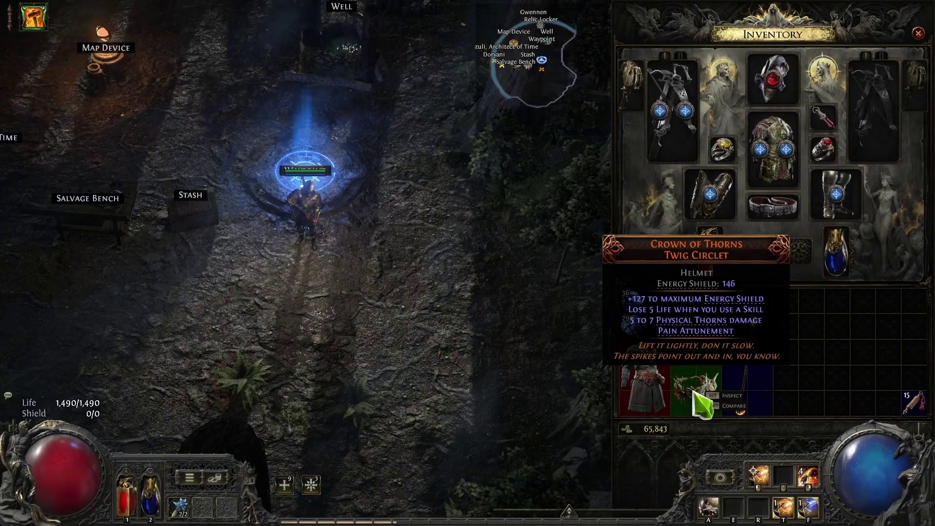
{"action": "key", "text": "ctrl+d"}
{"action": "key", "text": "Escape"}
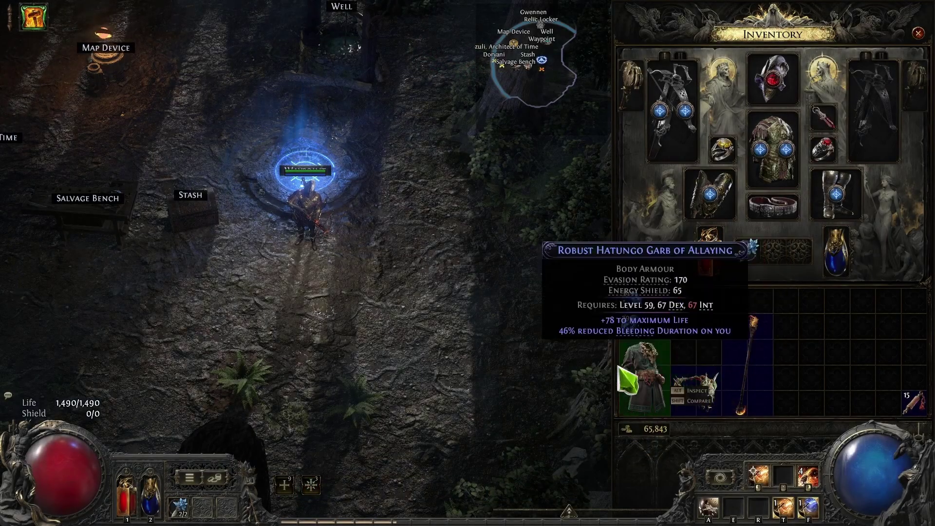
Reopen the Exiled Exchange 2 overlay, shift its toolbar widget slightly further down, and hide the overlay.
{"action": "key", "text": "shift+space"}
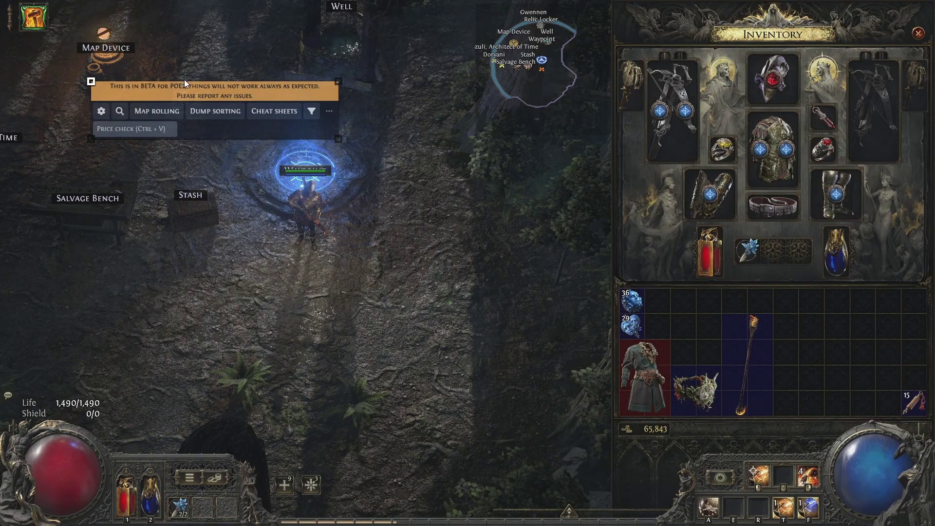
{"action": "left_click_drag", "start_coordinate": [90, 81], "coordinate": [93, 96]}
{"action": "key", "text": "shift+space"}
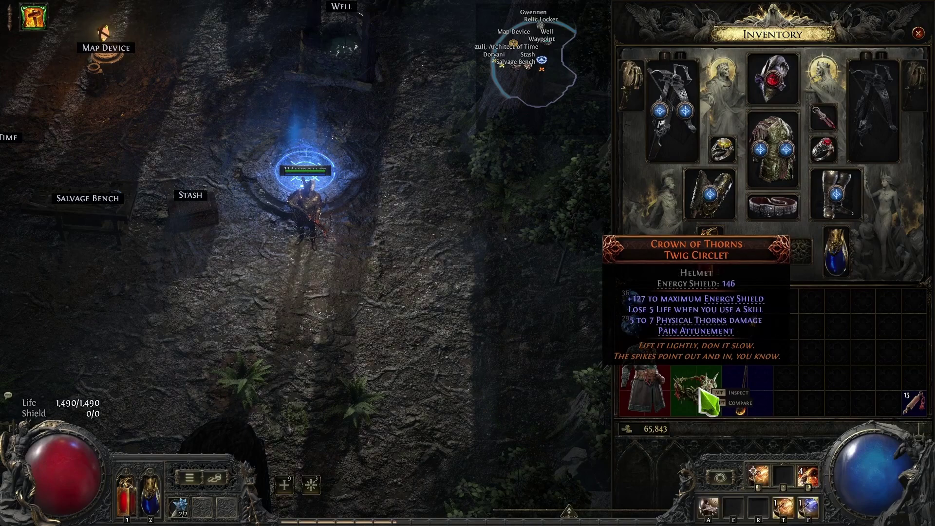
Price check the Crown of Thorns helmet again with the moved overlay widget.
{"action": "key", "text": "shift+Tab"}
{"action": "key", "text": "shift+Tab"}
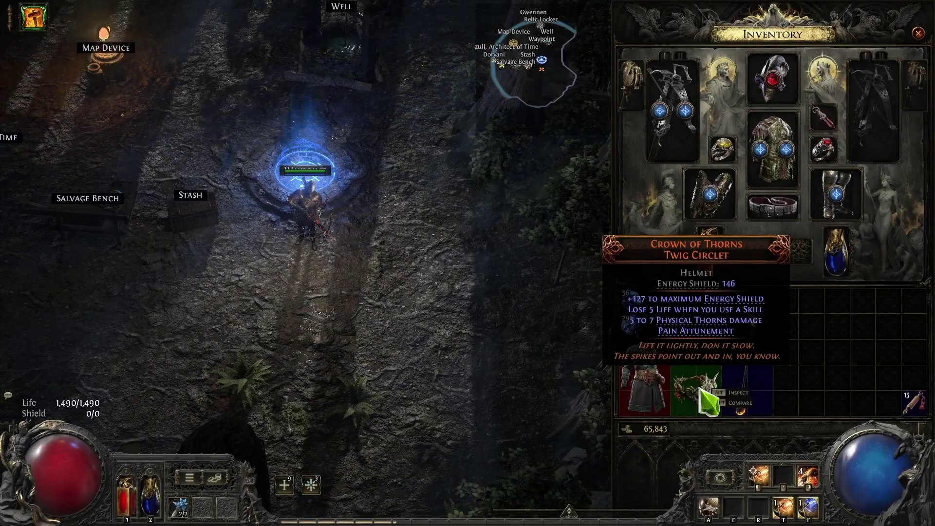
{"action": "key", "text": "ctrl+d"}
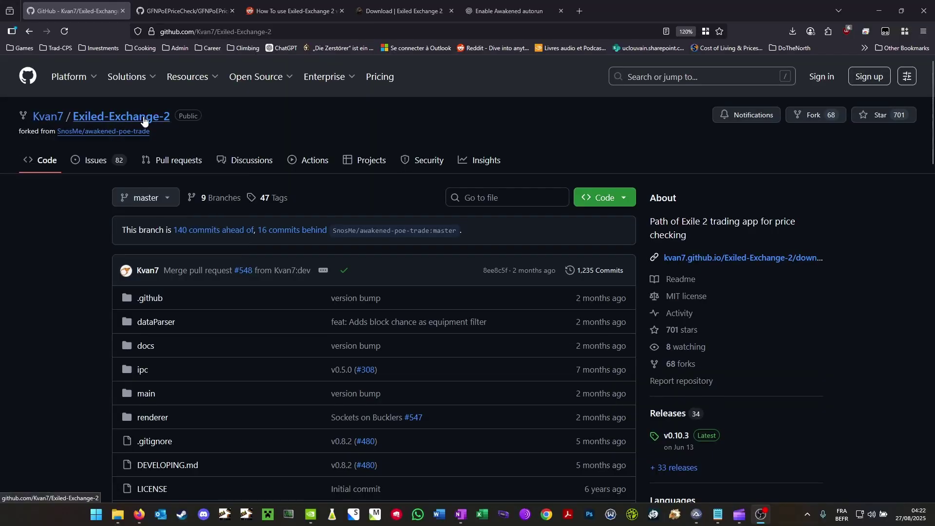
Review the GFNPoEPriceCheck GitHub repository and the Reddit post "How To use Exiled-Exchange 2 with Geforce Now" in the browser.
{"action": "left_click", "coordinate": [177, 11]}
{"action": "mouse_move", "coordinate": [63, 122]}
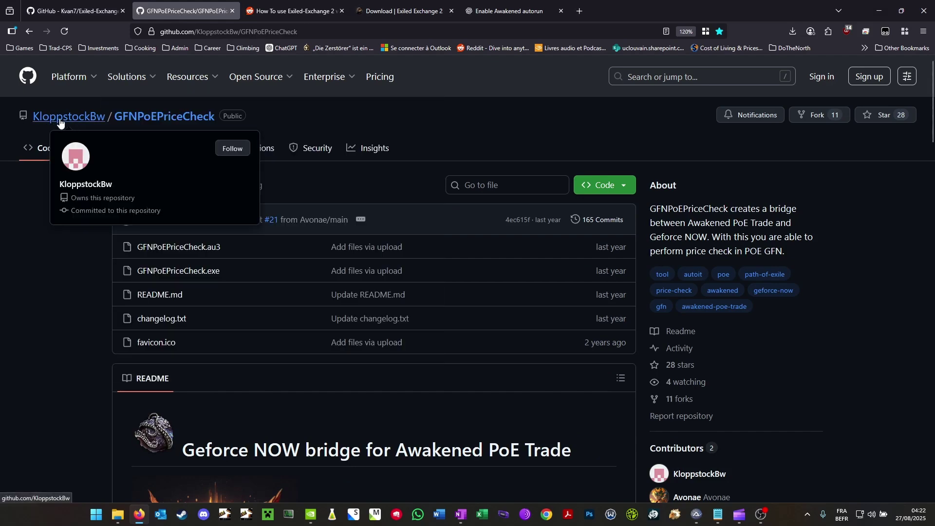
{"action": "left_click", "coordinate": [292, 10]}
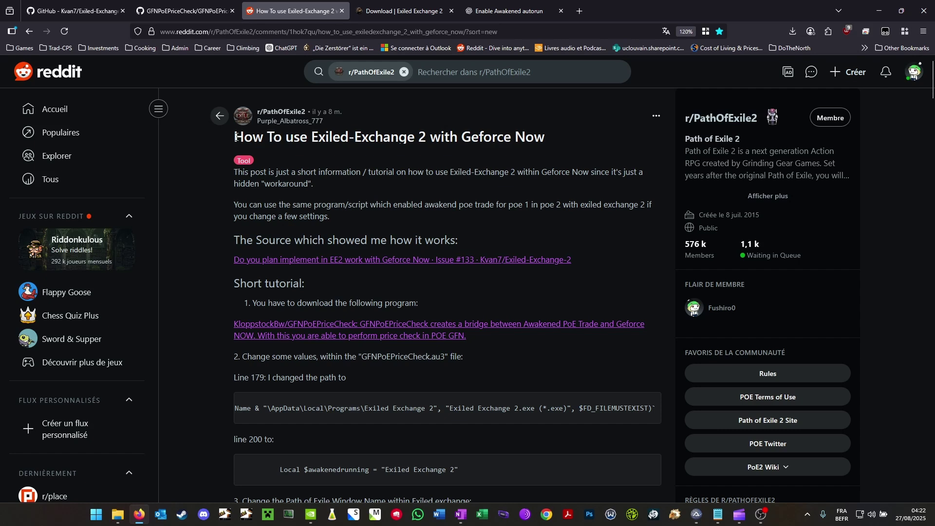
{"action": "left_click_drag", "start_coordinate": [235, 137], "coordinate": [555, 139]}
{"action": "left_click", "coordinate": [554, 149]}
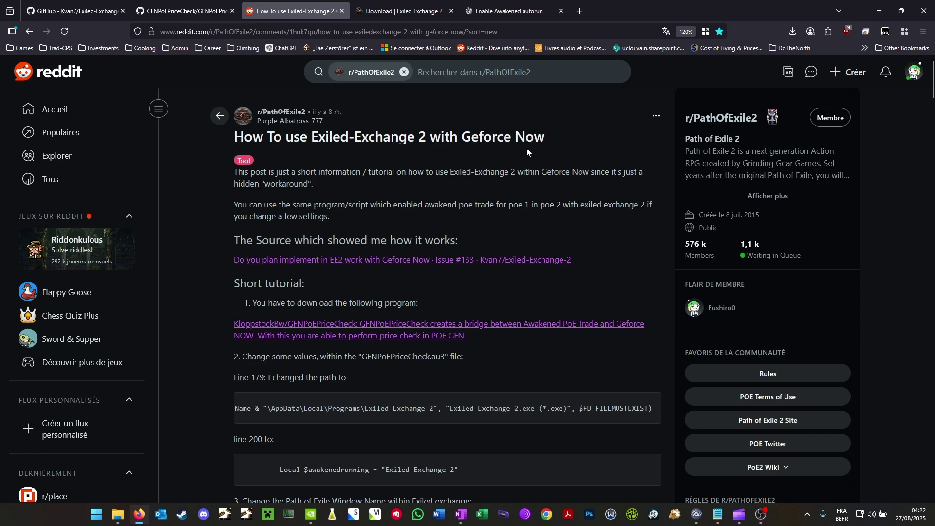